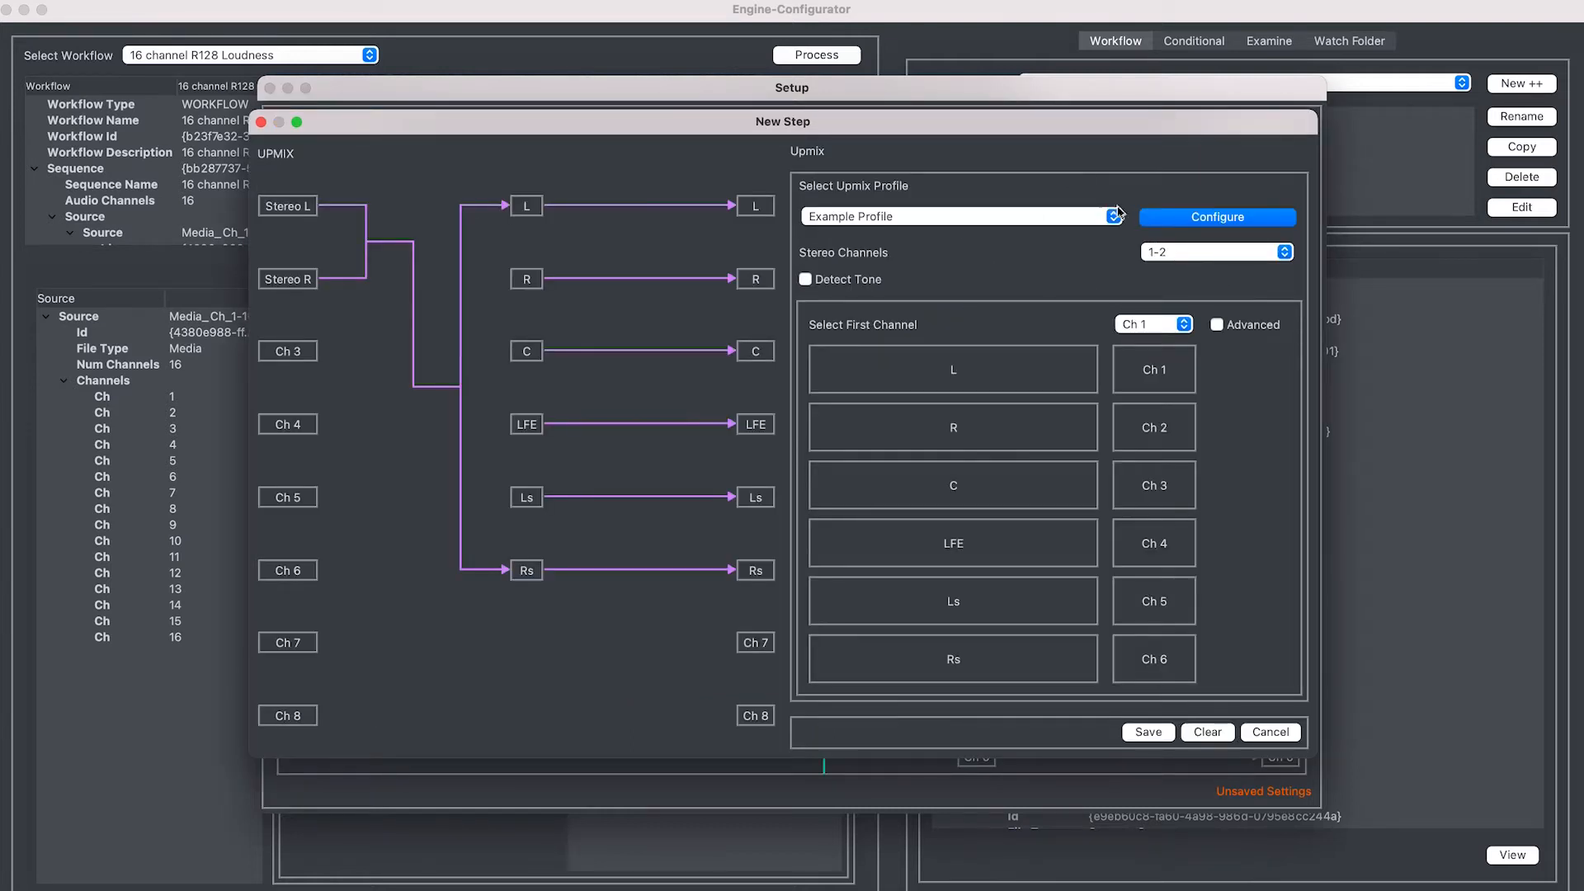
Keep Example Profile as the upmix profile, with the stereo input on channels 1-2
click(1115, 214)
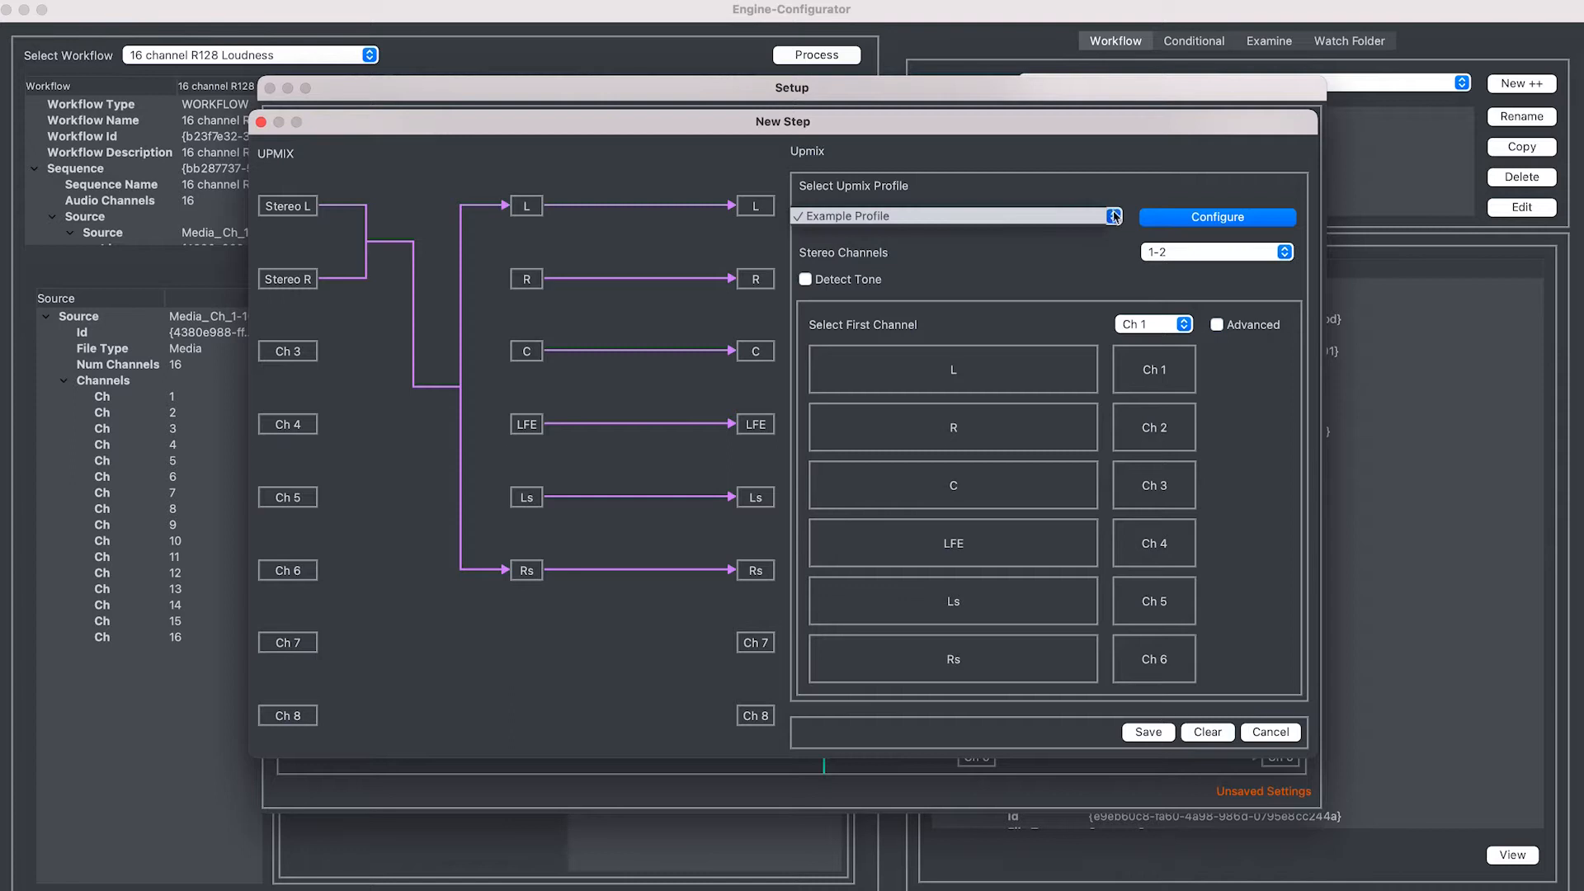
click(1102, 254)
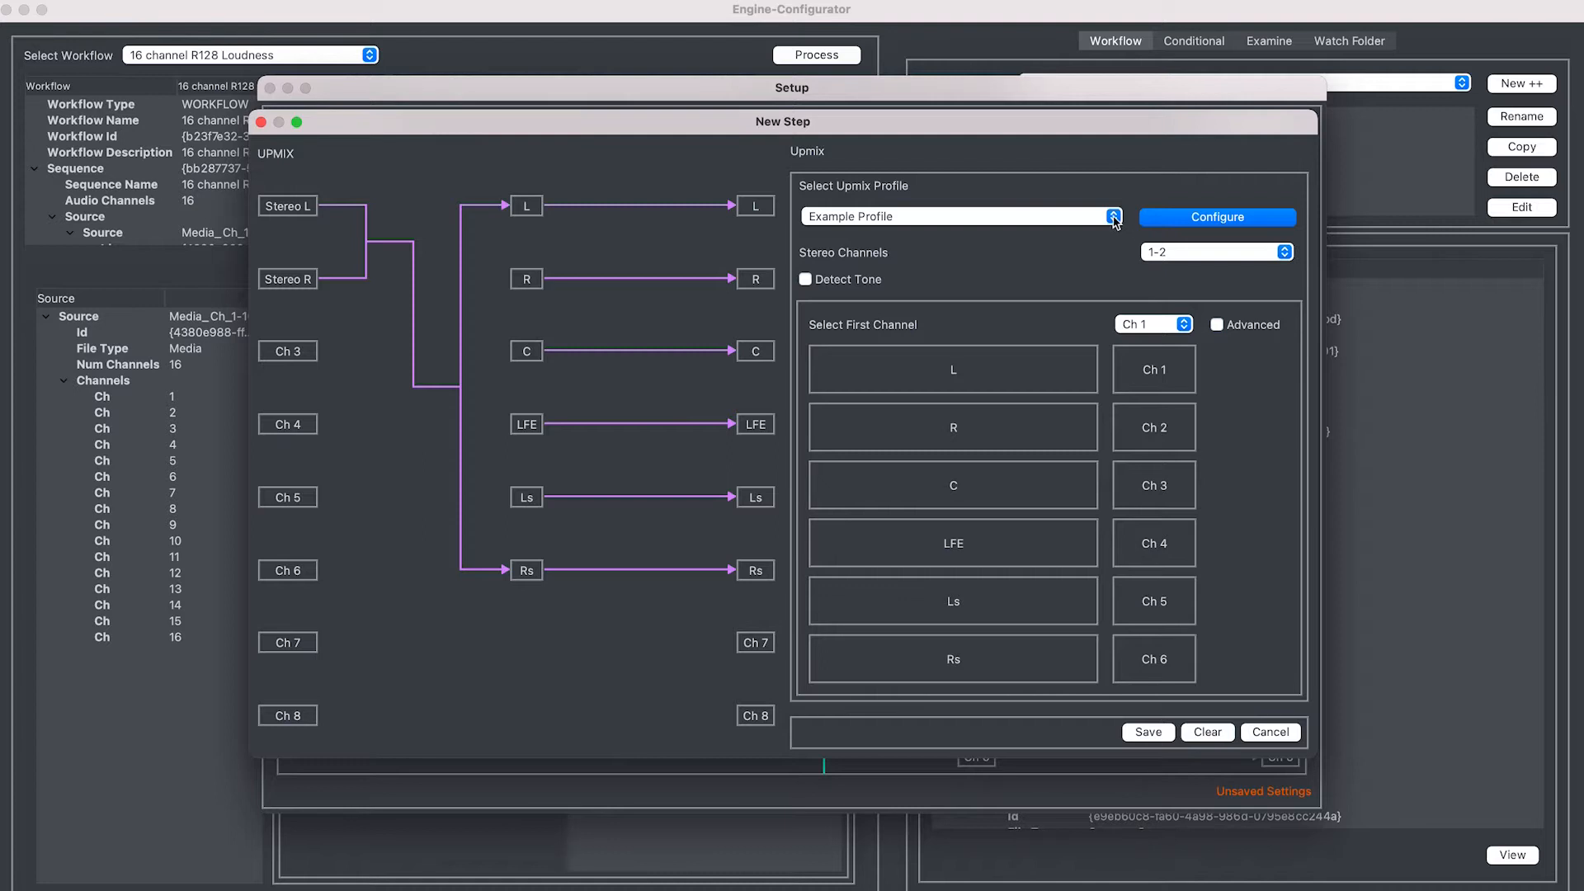
click(1223, 257)
click(1213, 268)
click(1201, 252)
click(1199, 269)
click(1201, 252)
click(1200, 271)
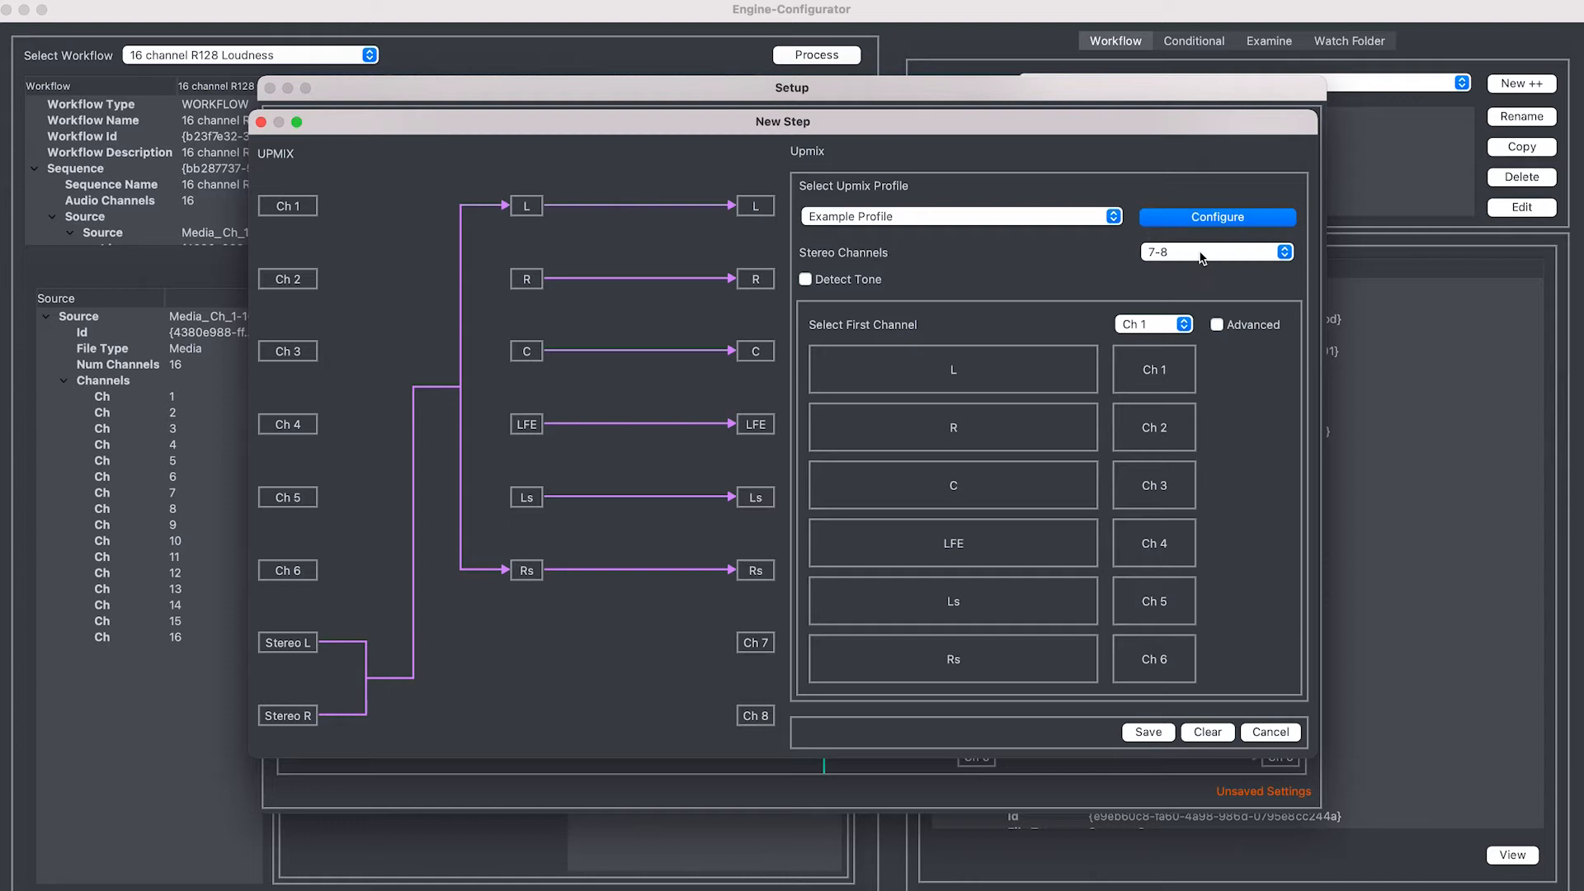
click(1200, 257)
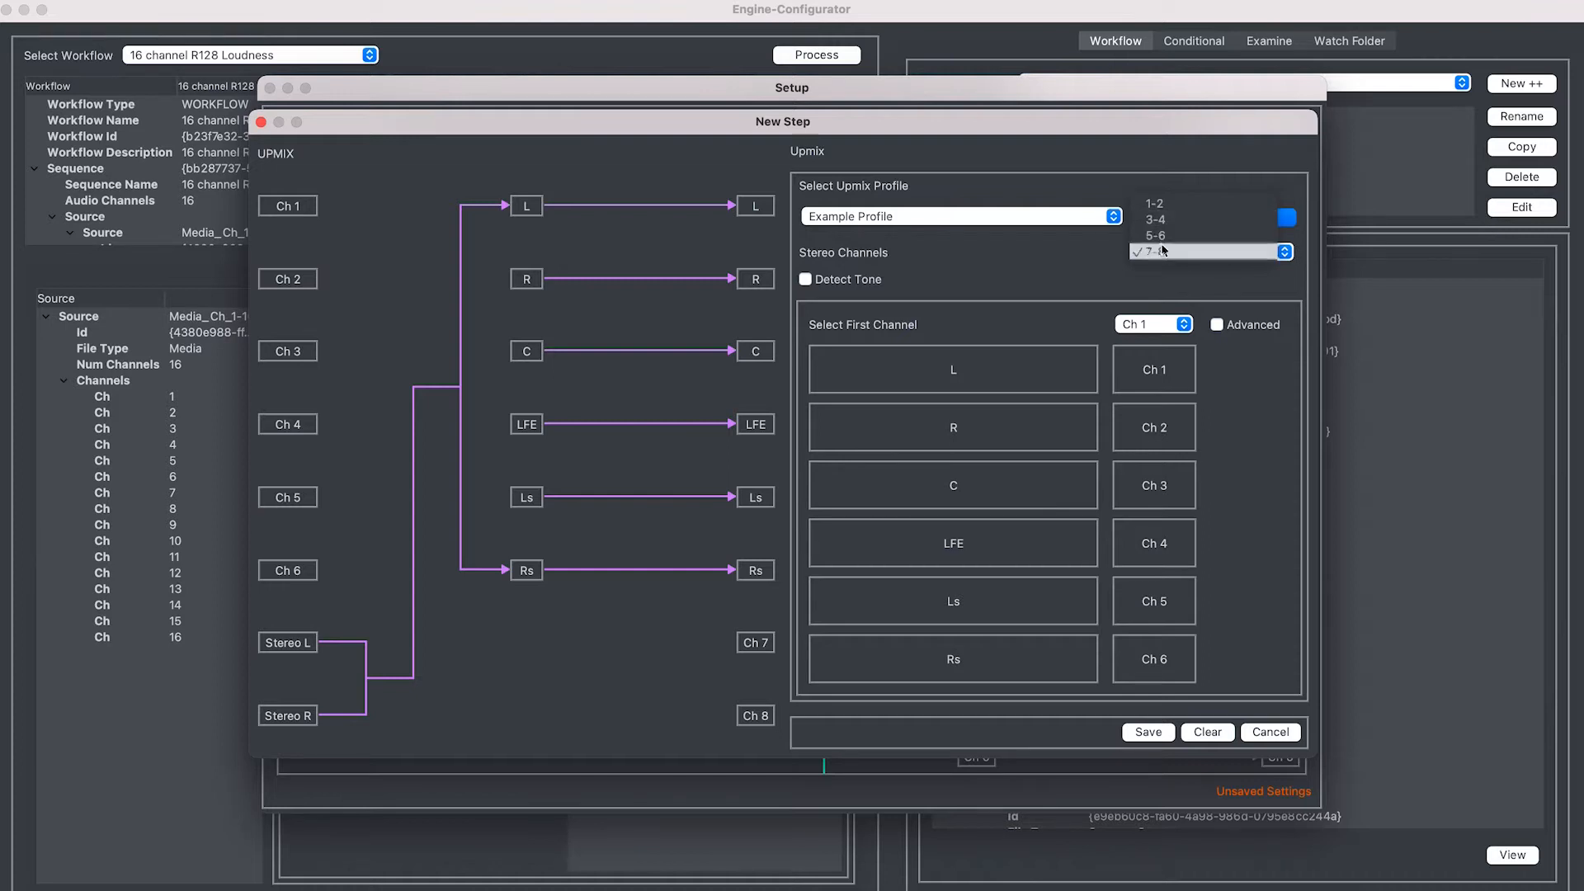
click(1178, 204)
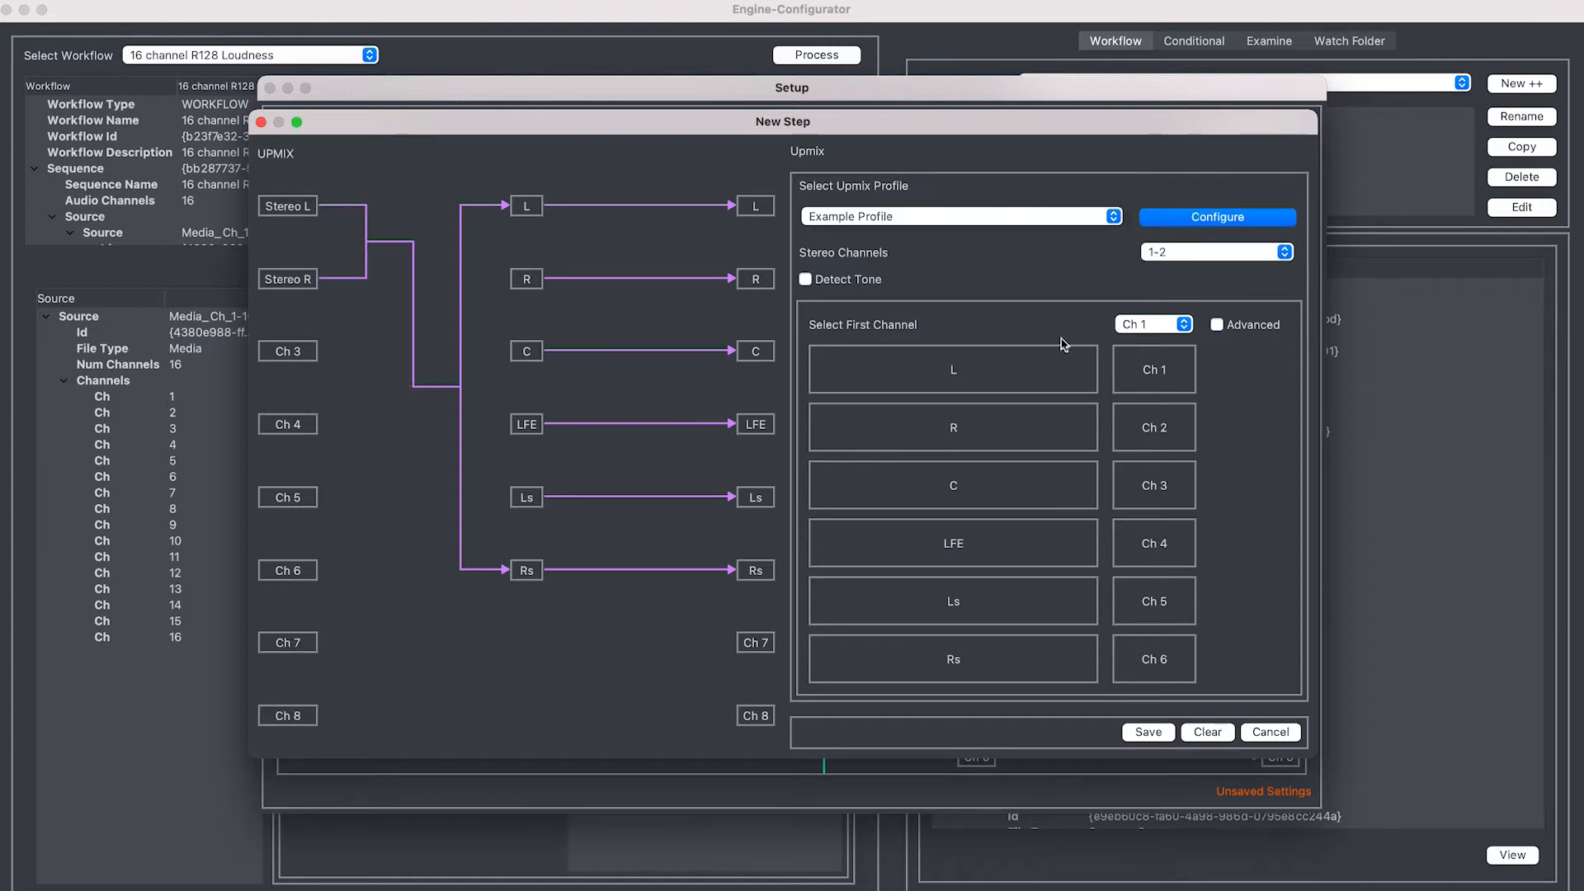
Turn on tone detection for the upmix, with detected tone set to MUTE TONE
click(869, 280)
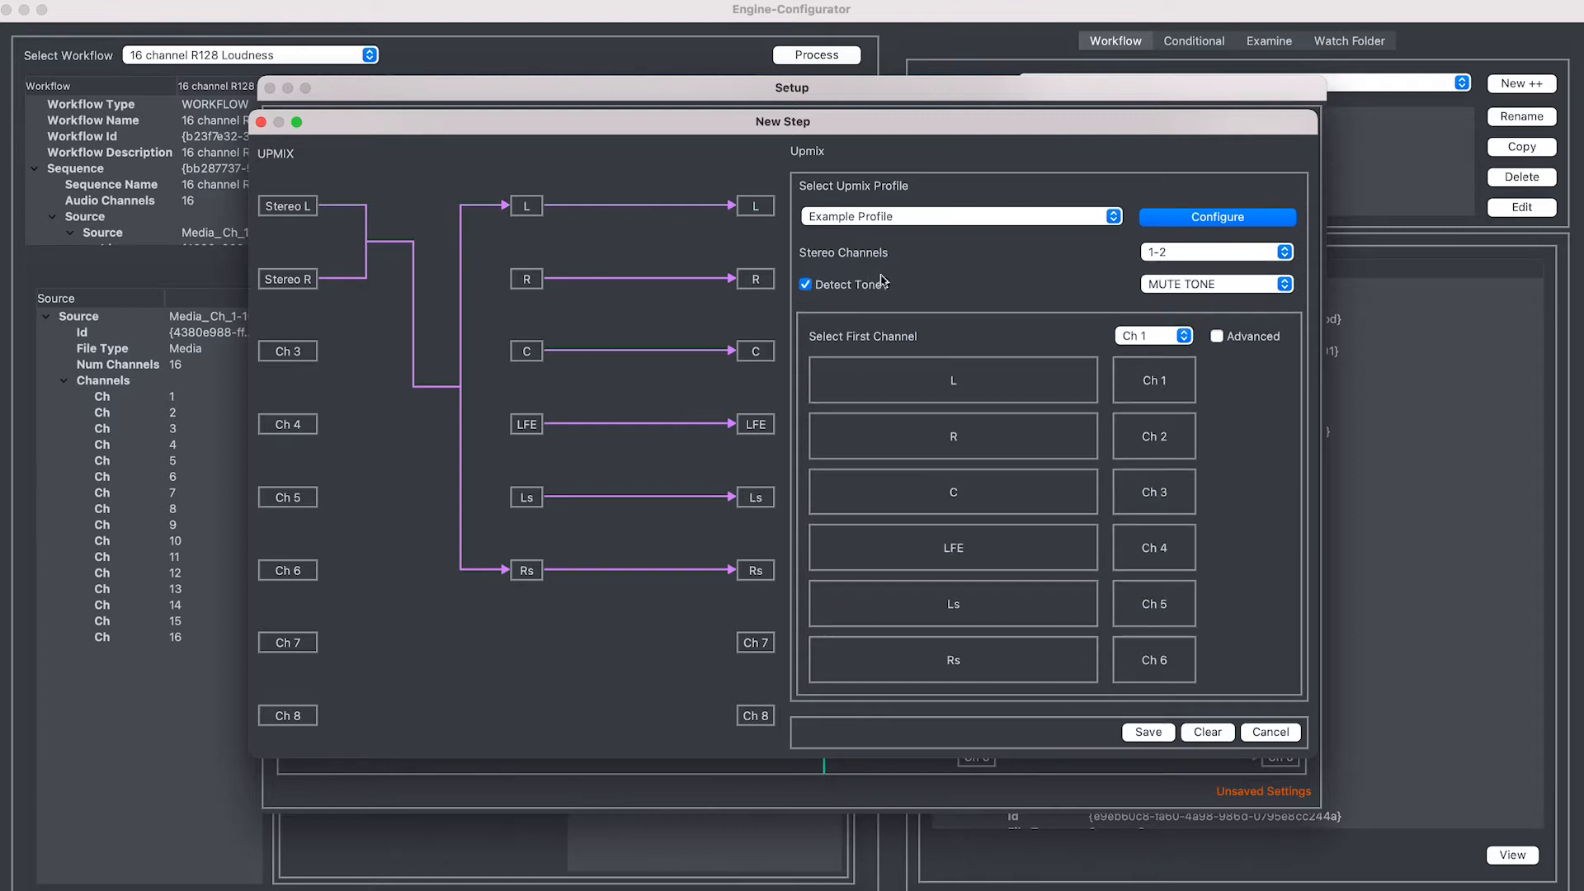
click(1217, 292)
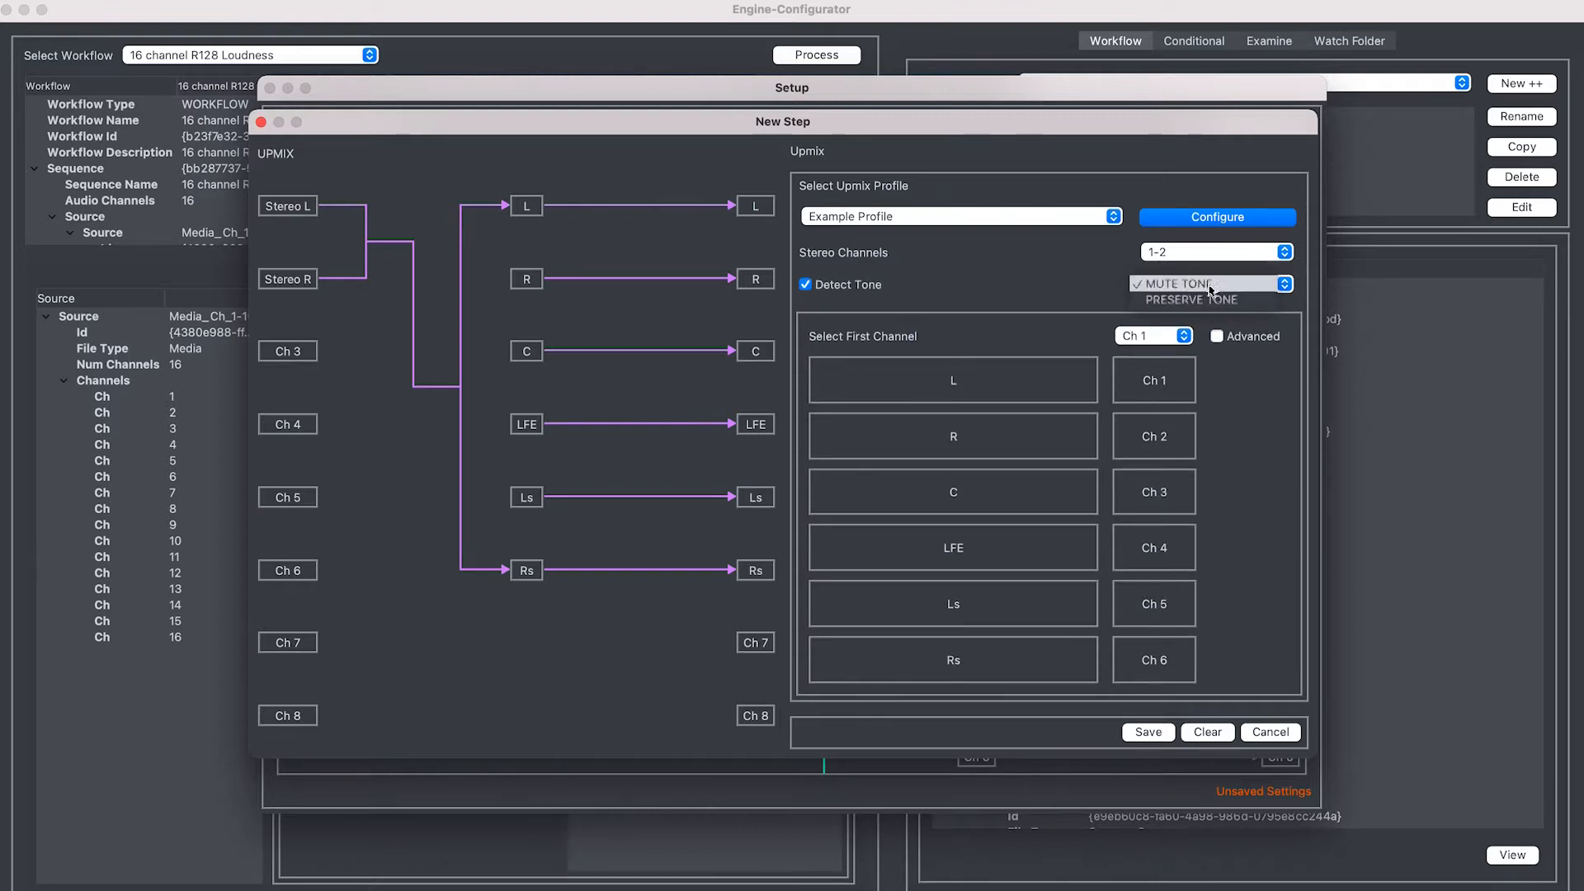
click(1209, 284)
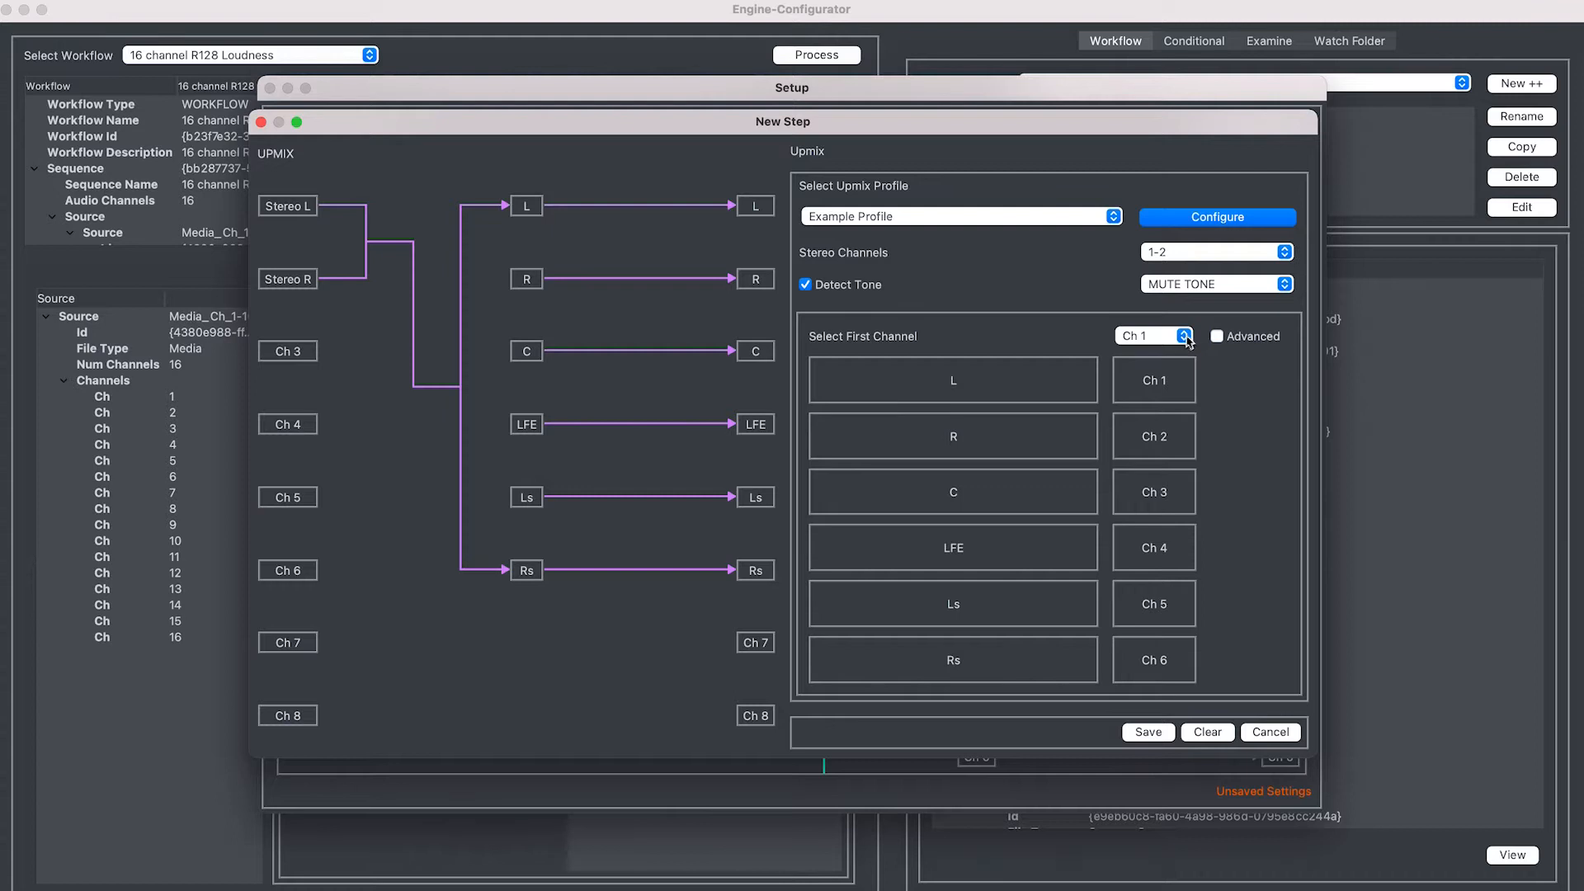
Leave the upmix outputs starting at Ch 1 and enable Advanced per-channel mapping
click(1185, 337)
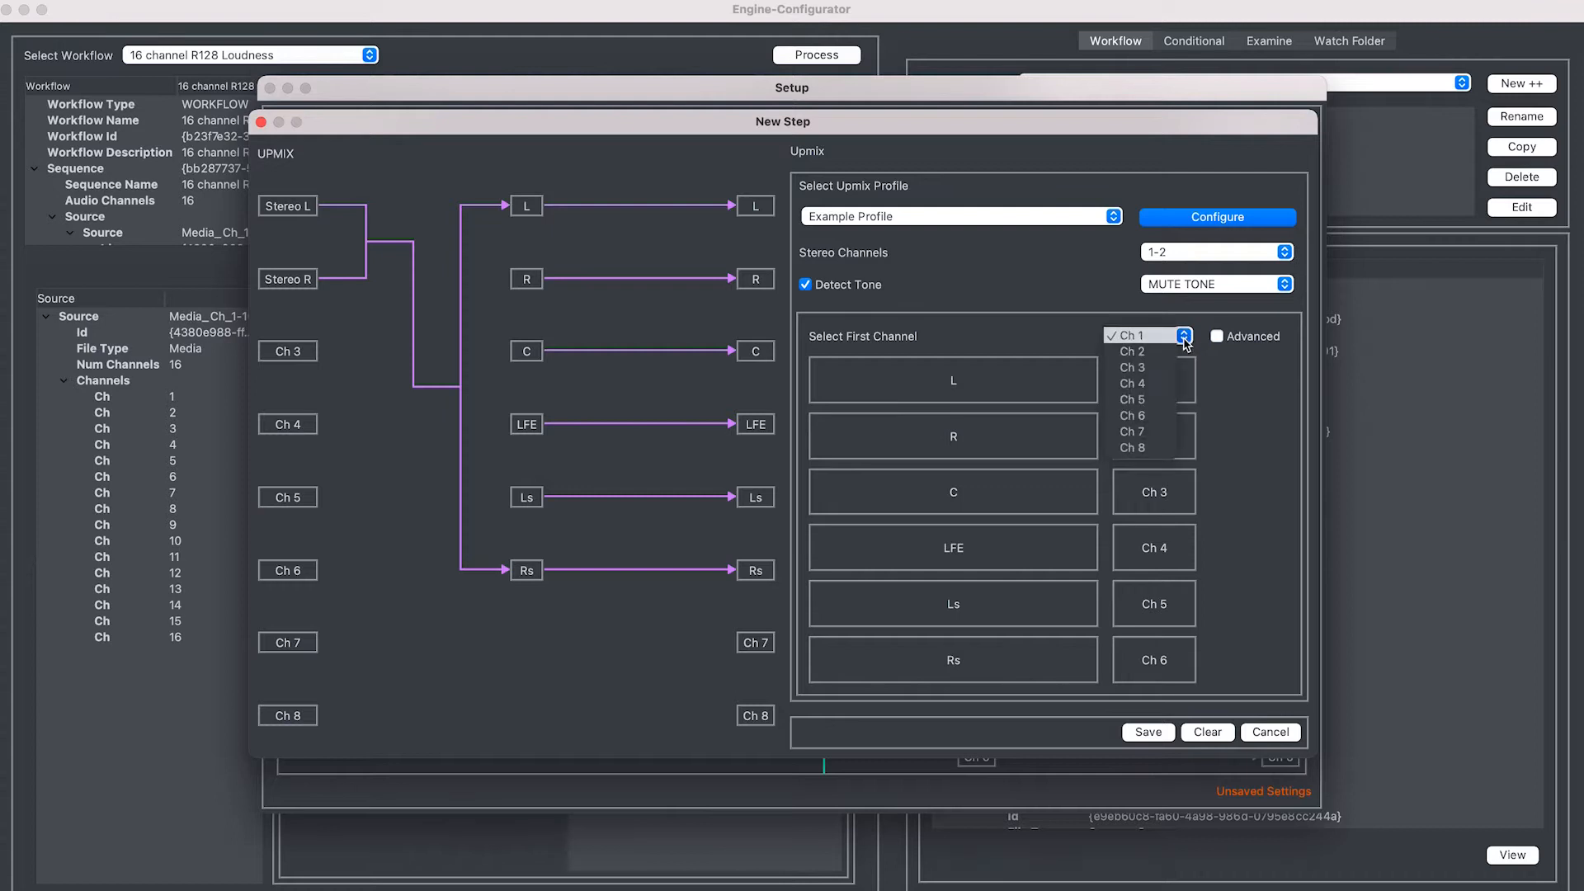
click(1135, 368)
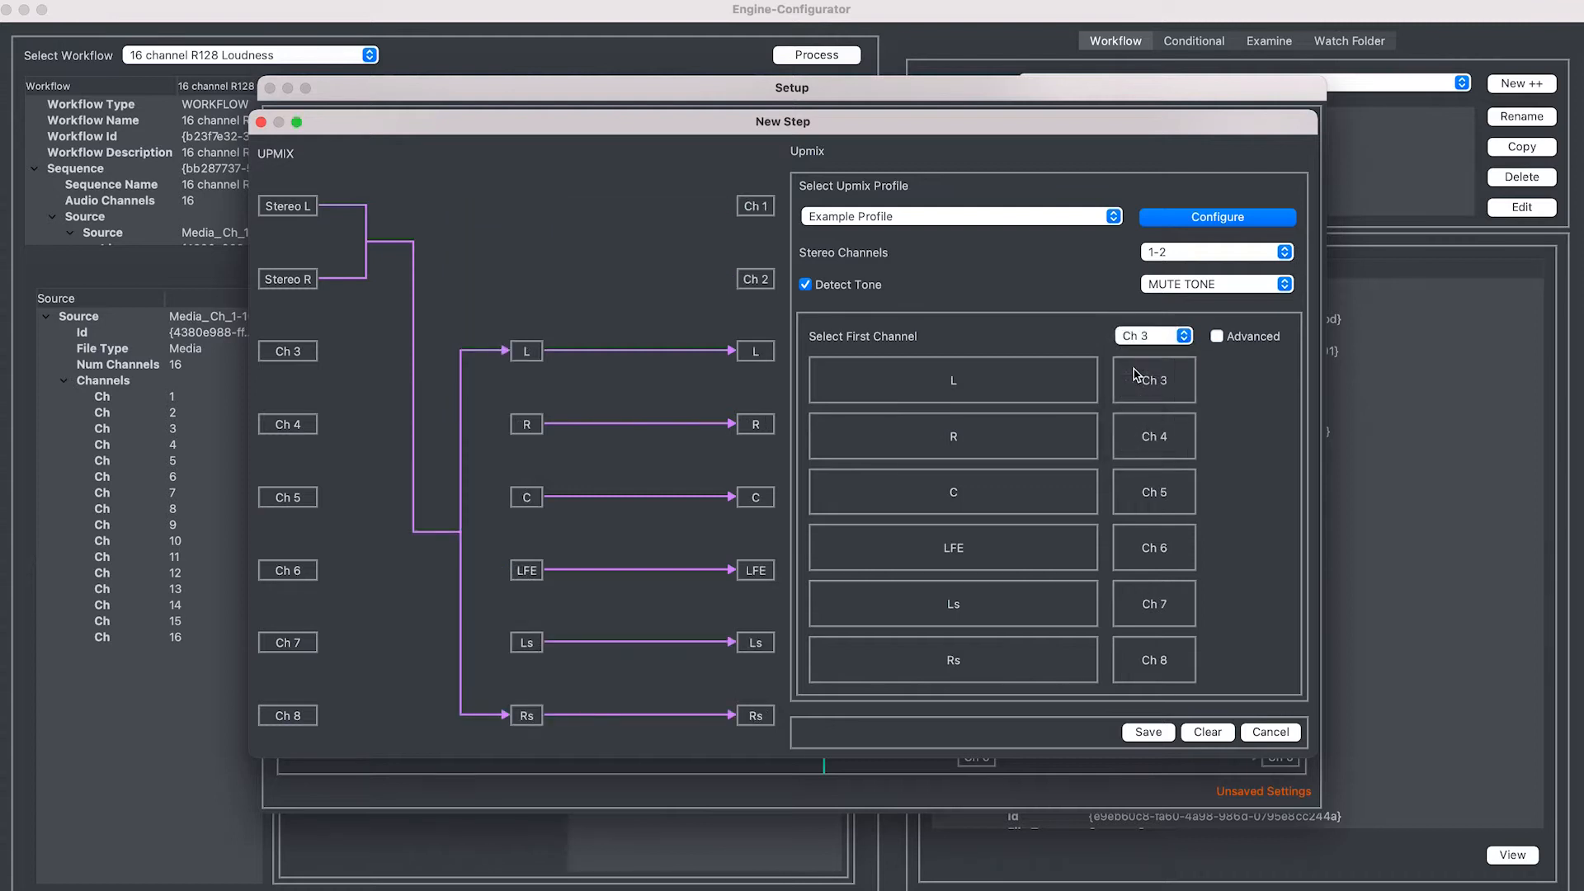
click(1151, 337)
click(1148, 320)
click(1151, 340)
click(1147, 320)
click(1151, 335)
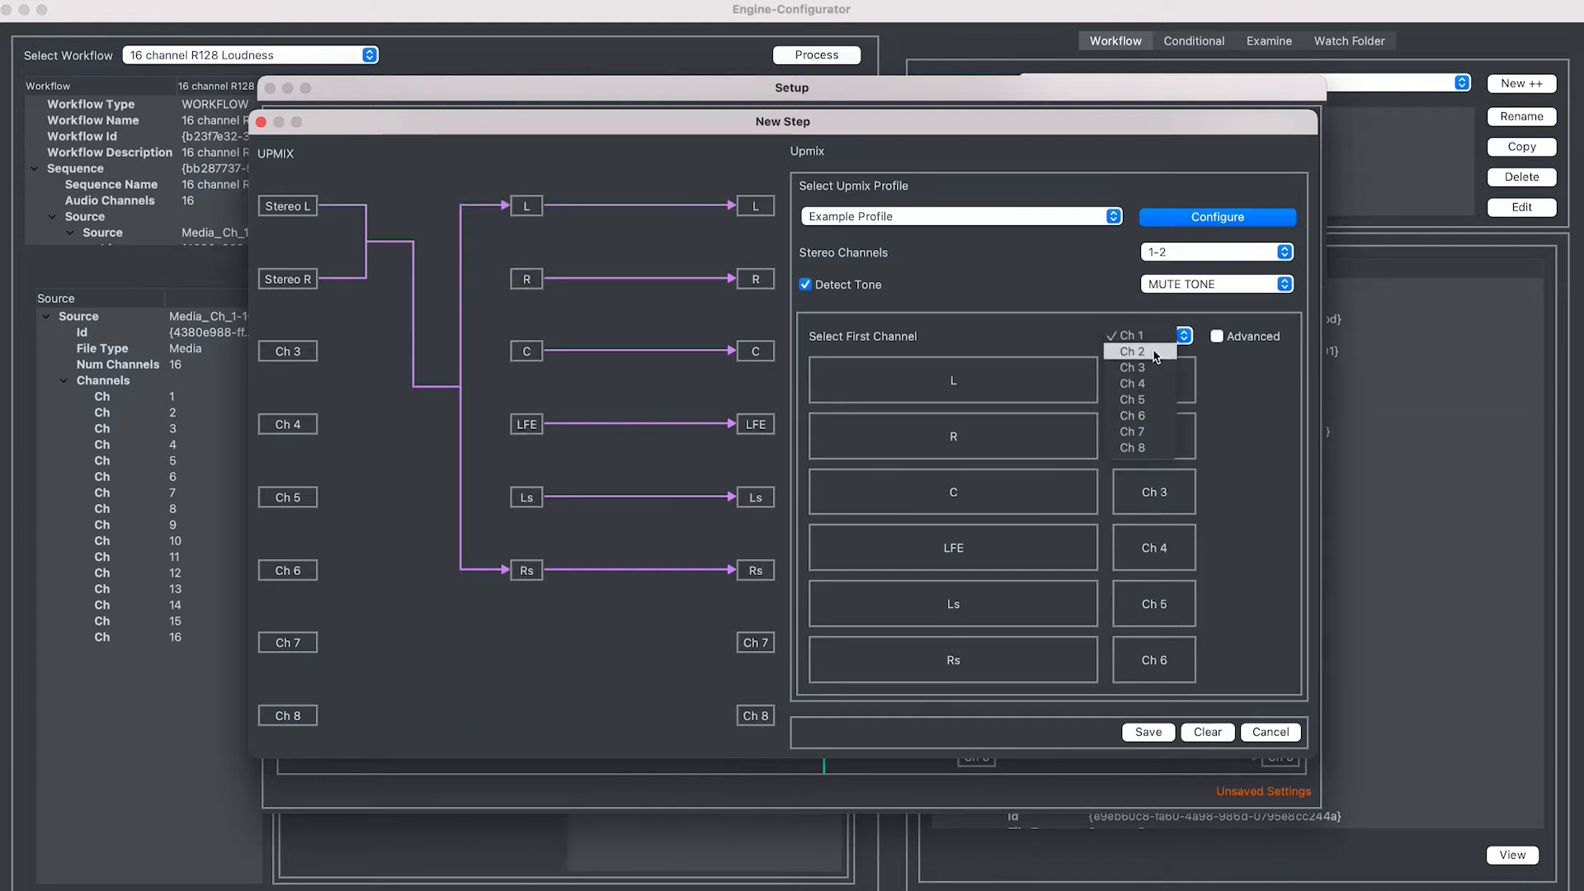
click(1156, 356)
click(1153, 338)
click(1148, 356)
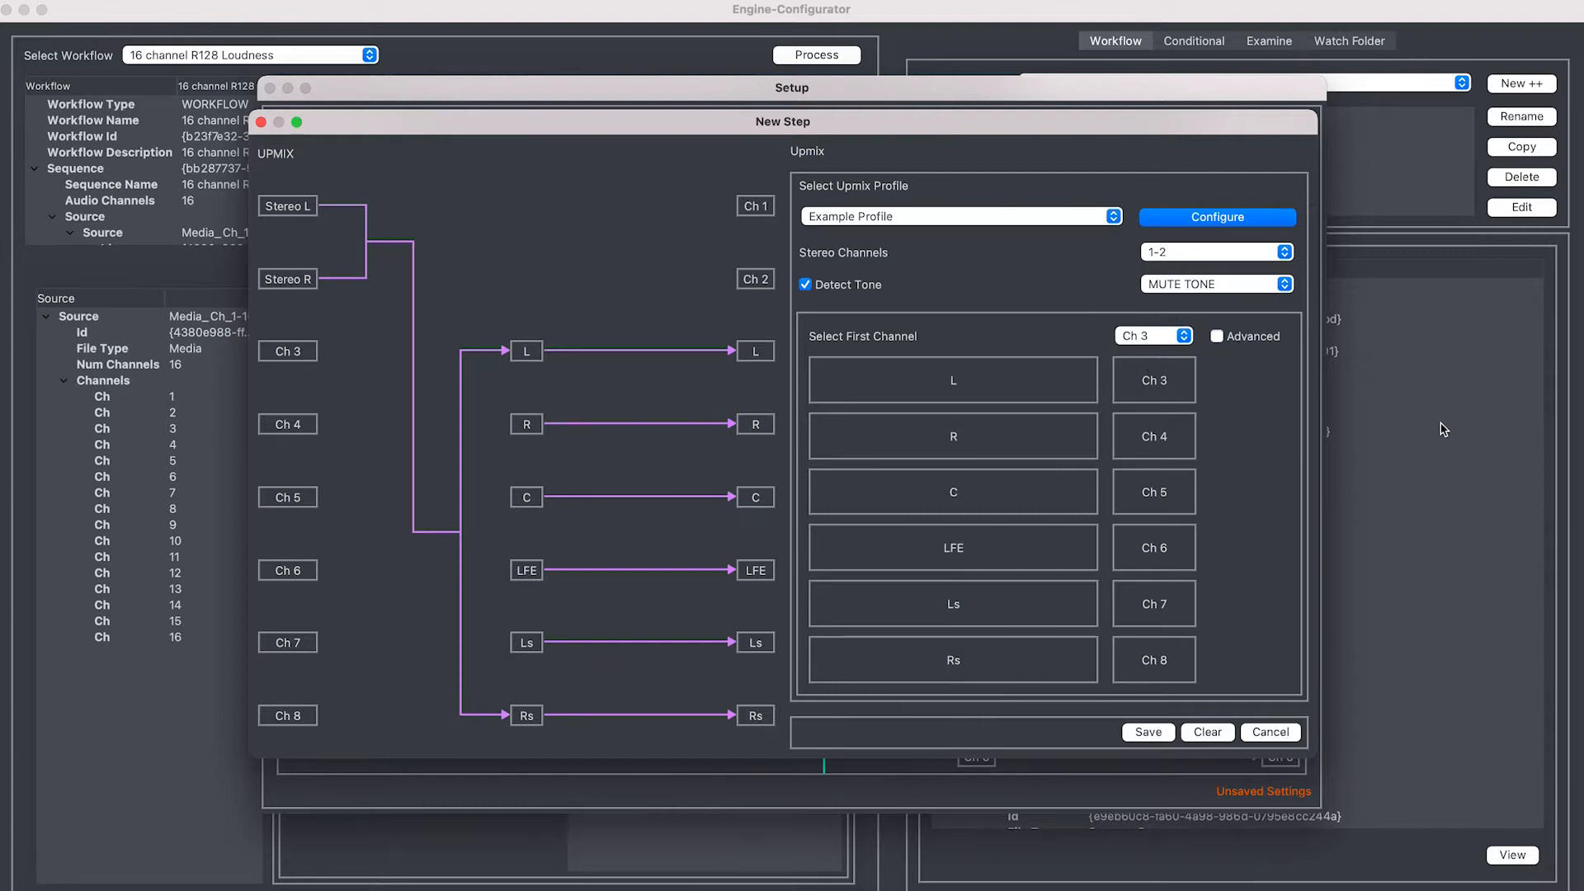
click(1172, 336)
click(1162, 307)
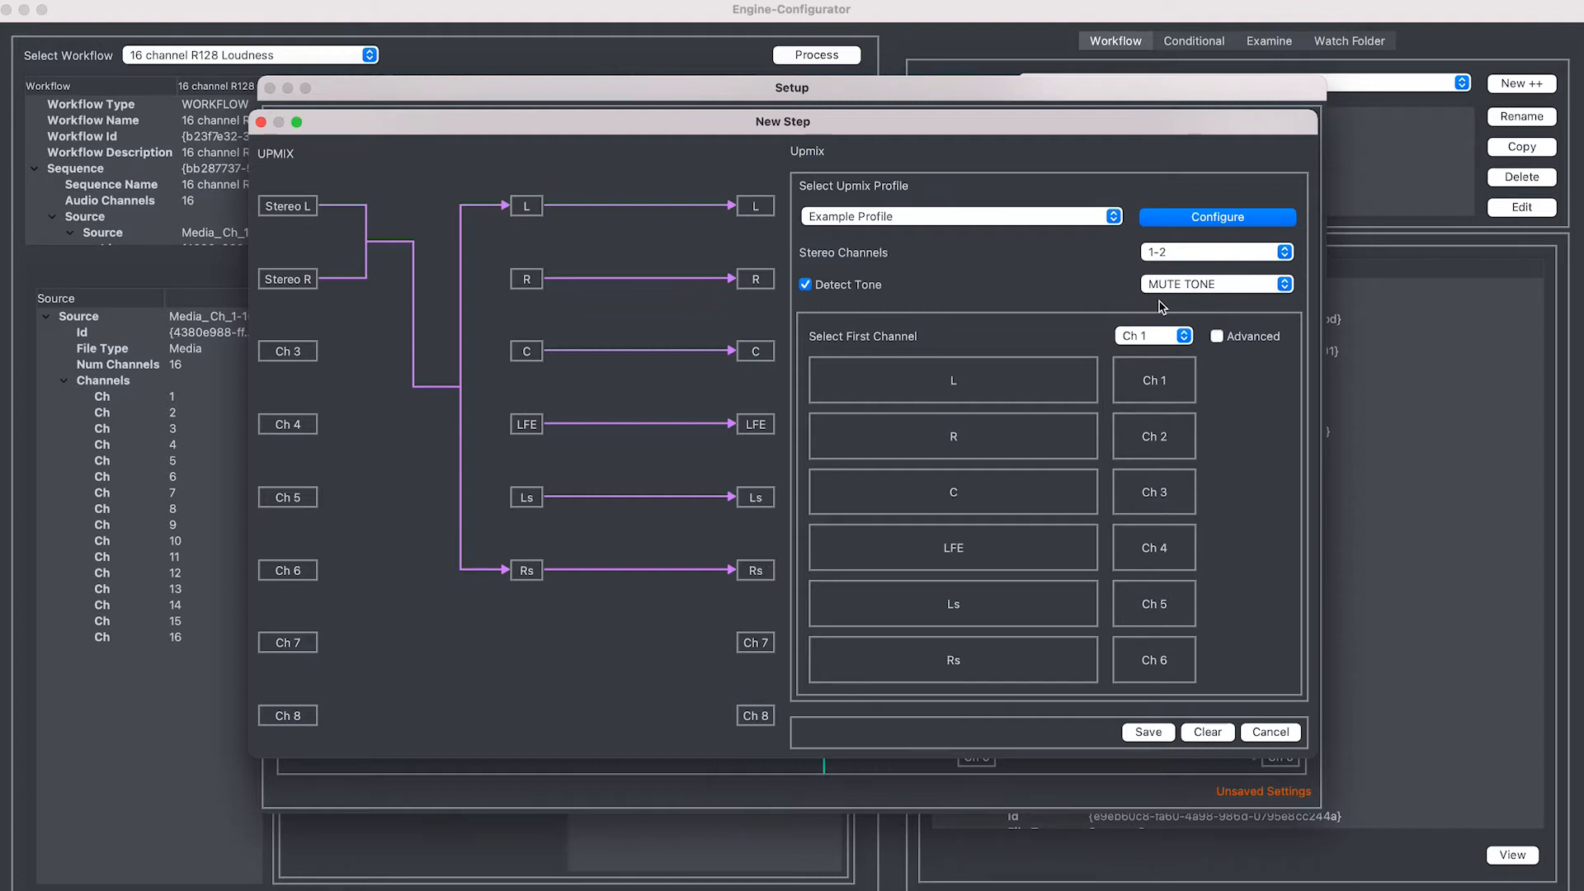
click(1217, 336)
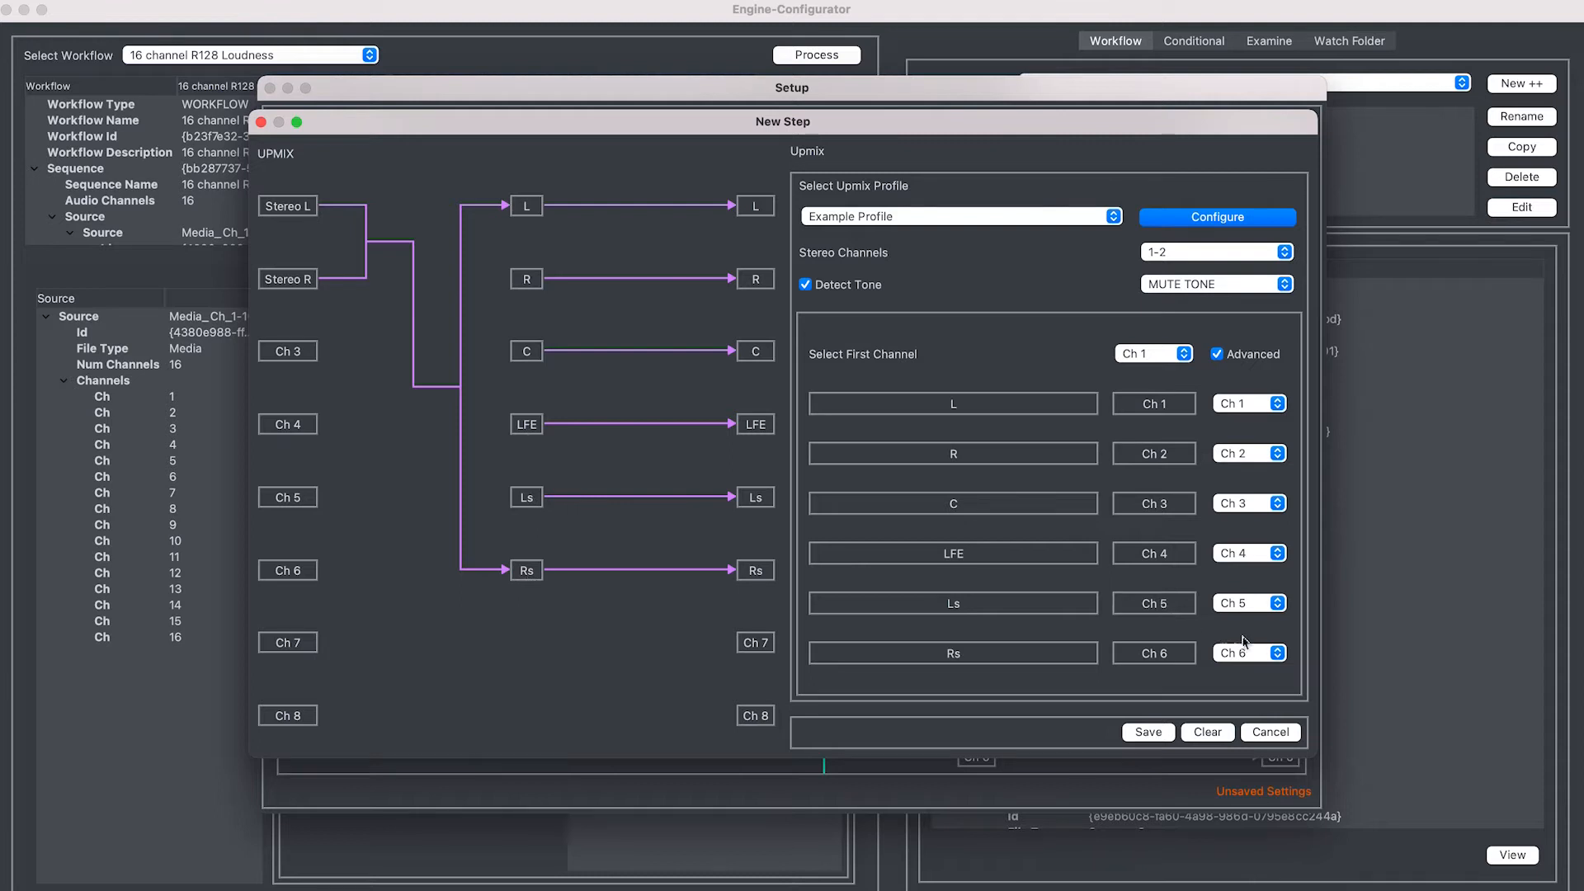
Try per-channel routes, sending LFE to Ch 6 and Rs to Ch 4
click(1255, 660)
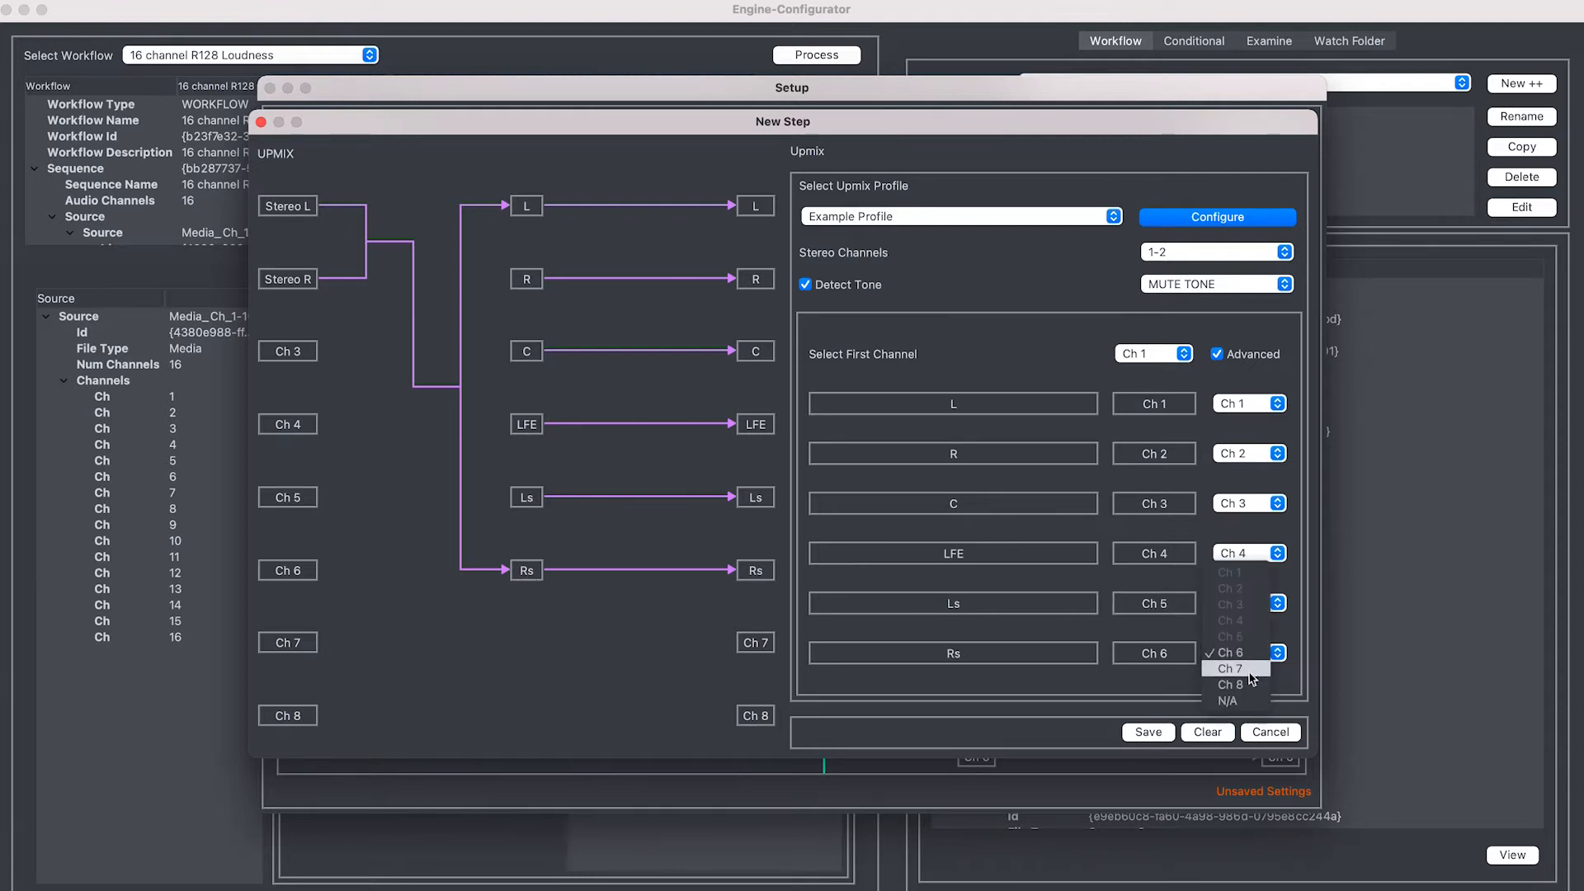
click(1254, 672)
click(1252, 561)
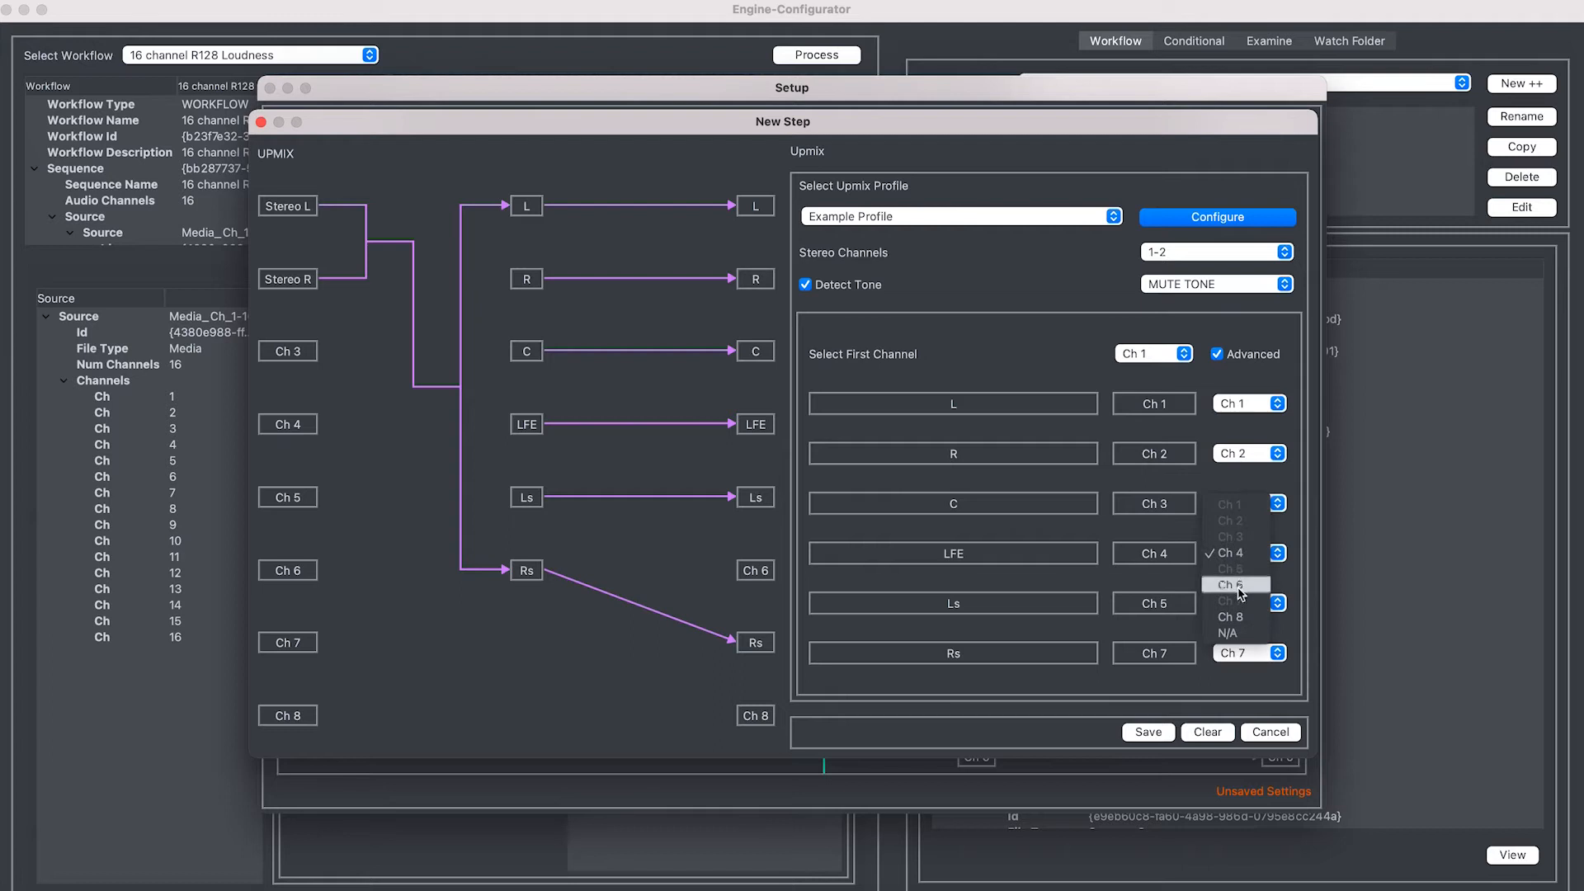
click(1240, 596)
click(1250, 646)
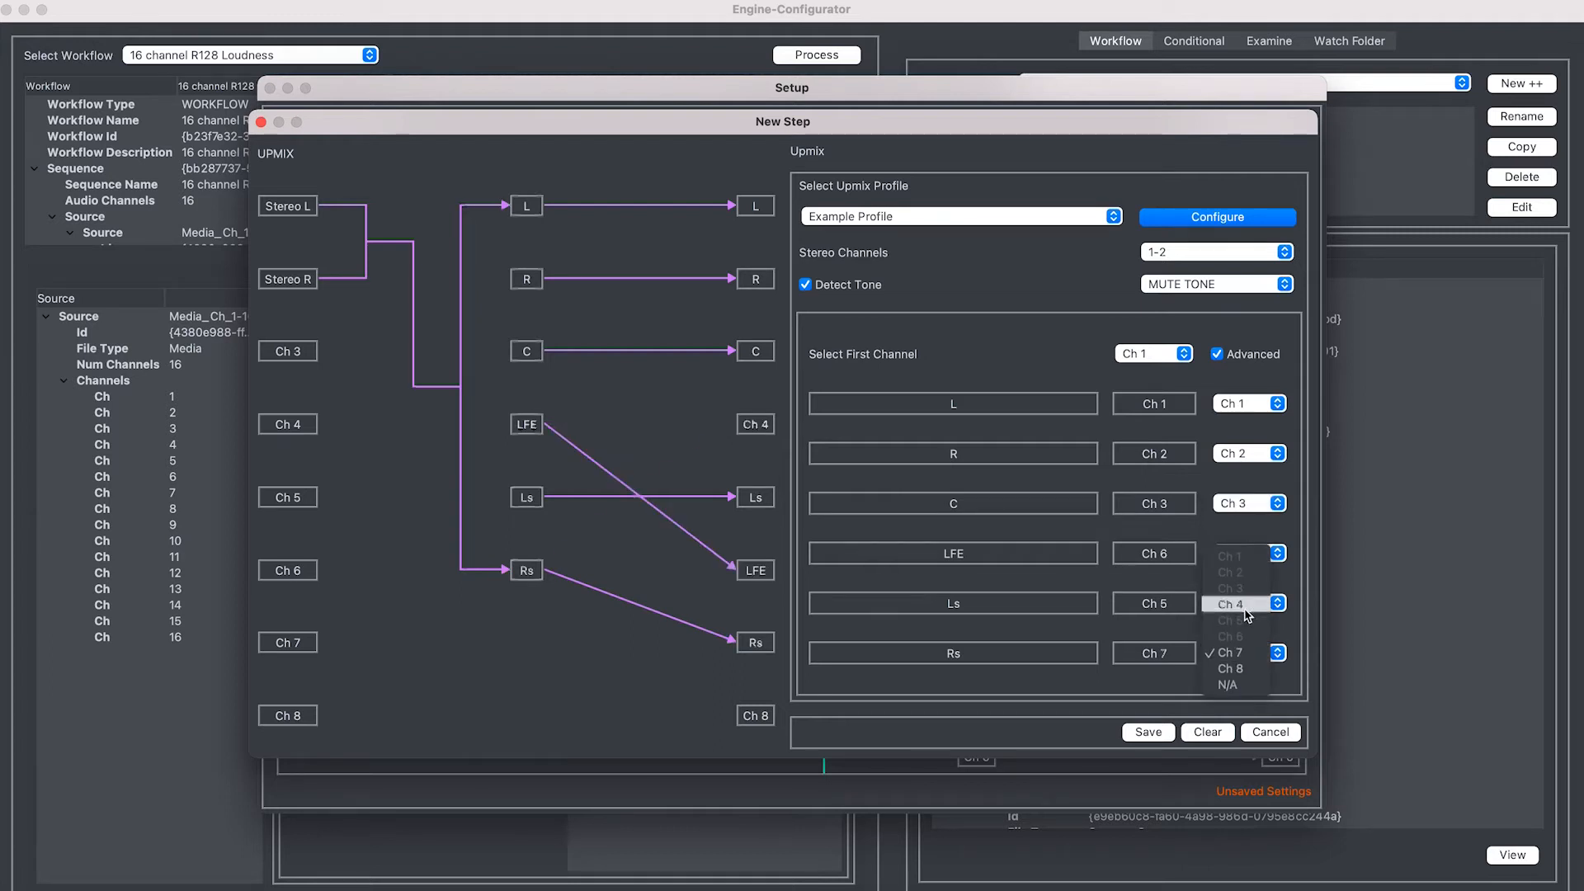
click(1247, 610)
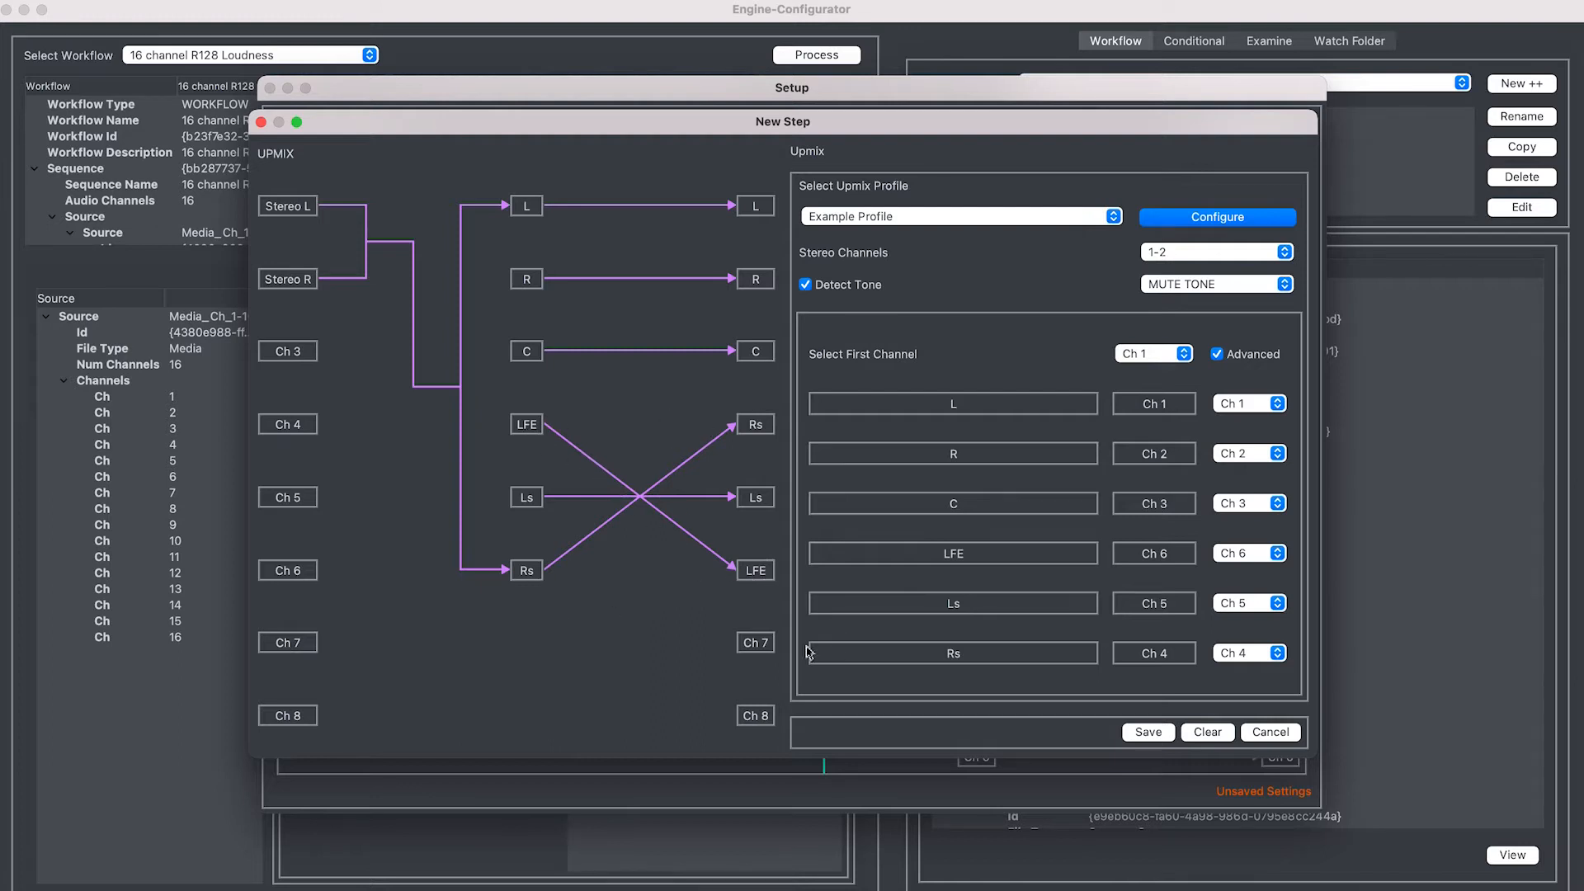
Start the upmix outputs at Ch 3, untick Advanced, and open the Example Profile settings
click(1153, 353)
click(1154, 354)
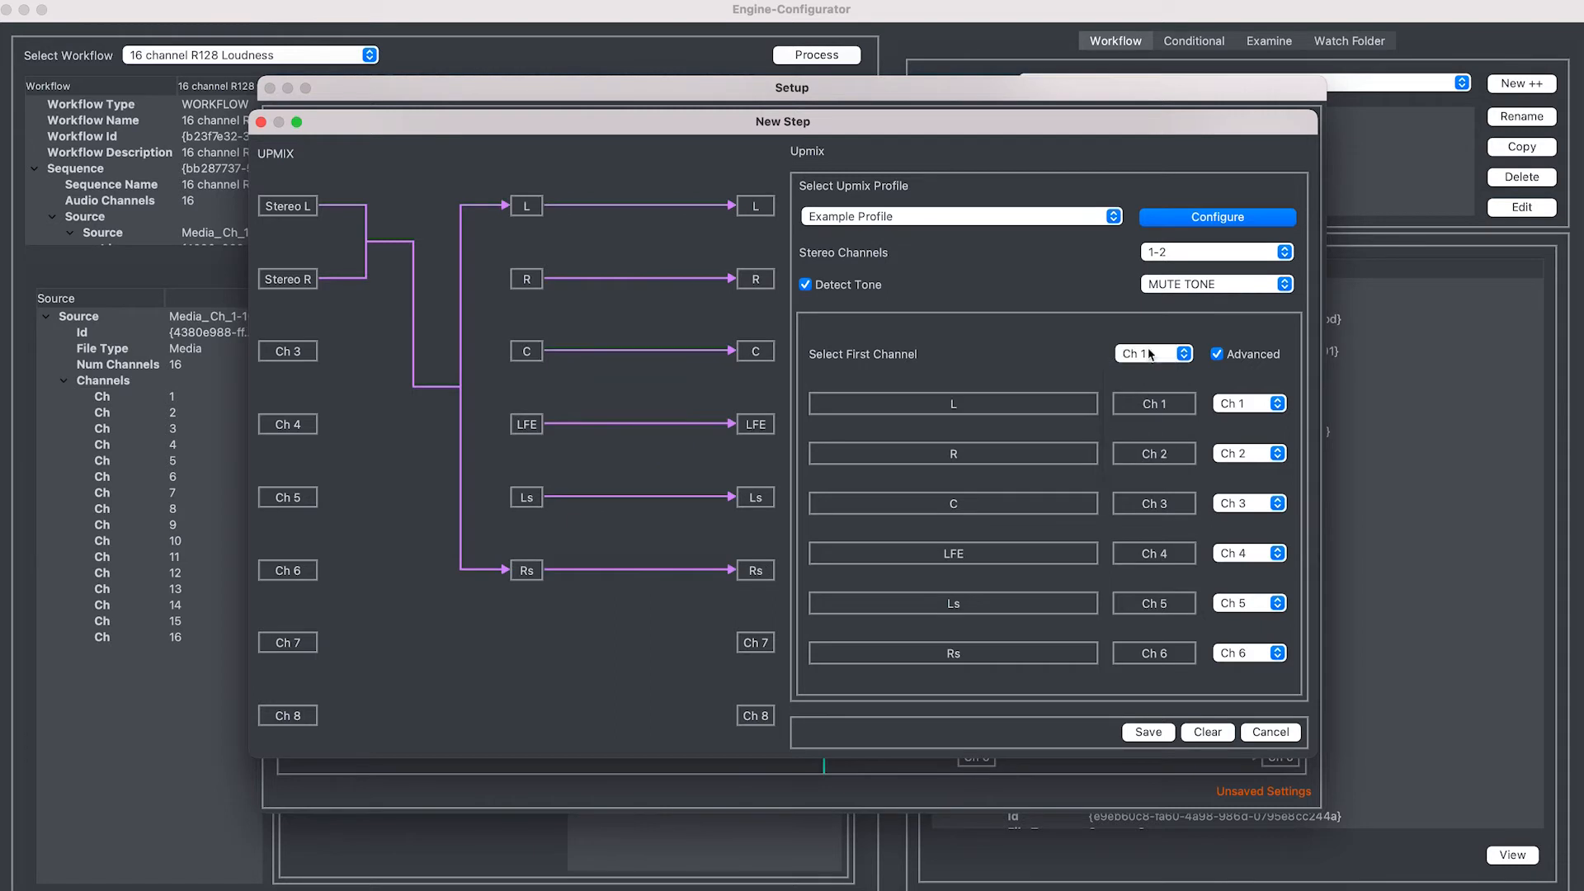
click(1171, 355)
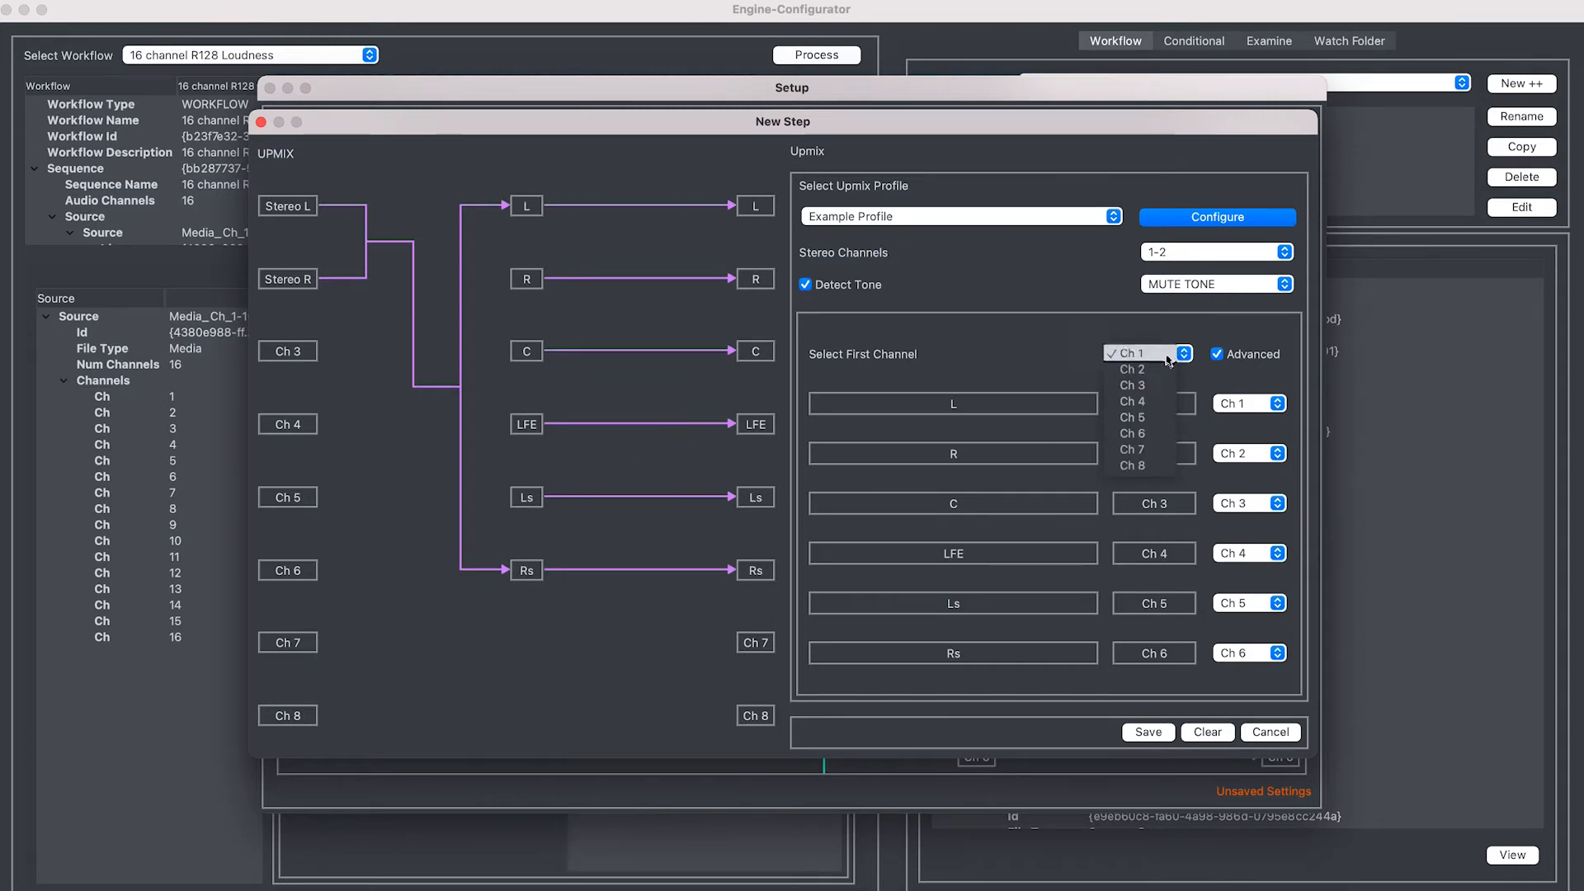
click(1148, 386)
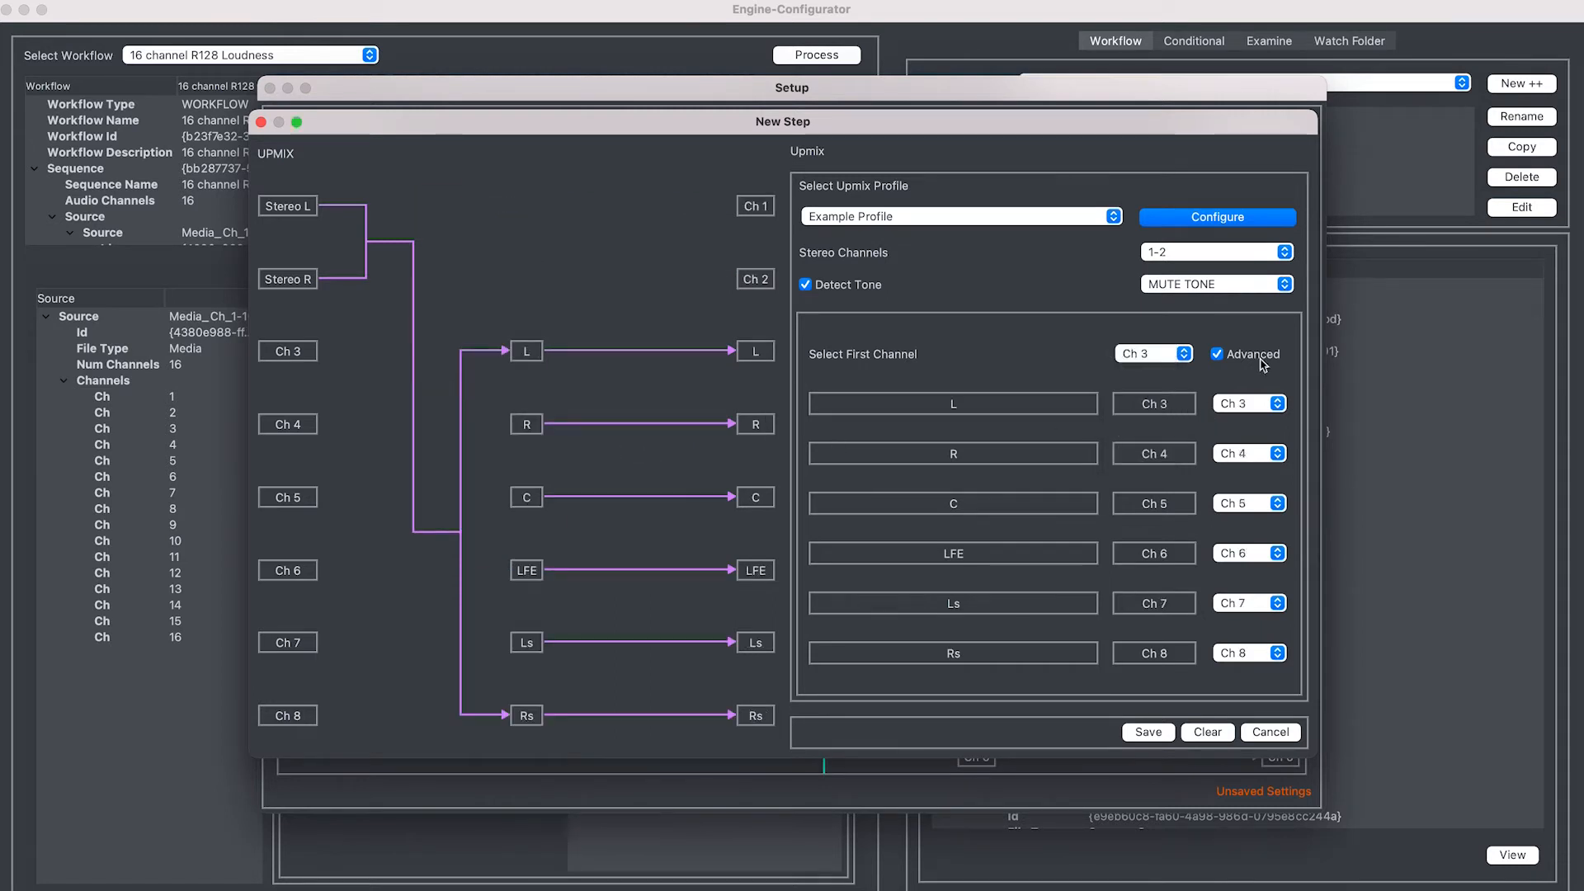
click(1216, 355)
click(1203, 216)
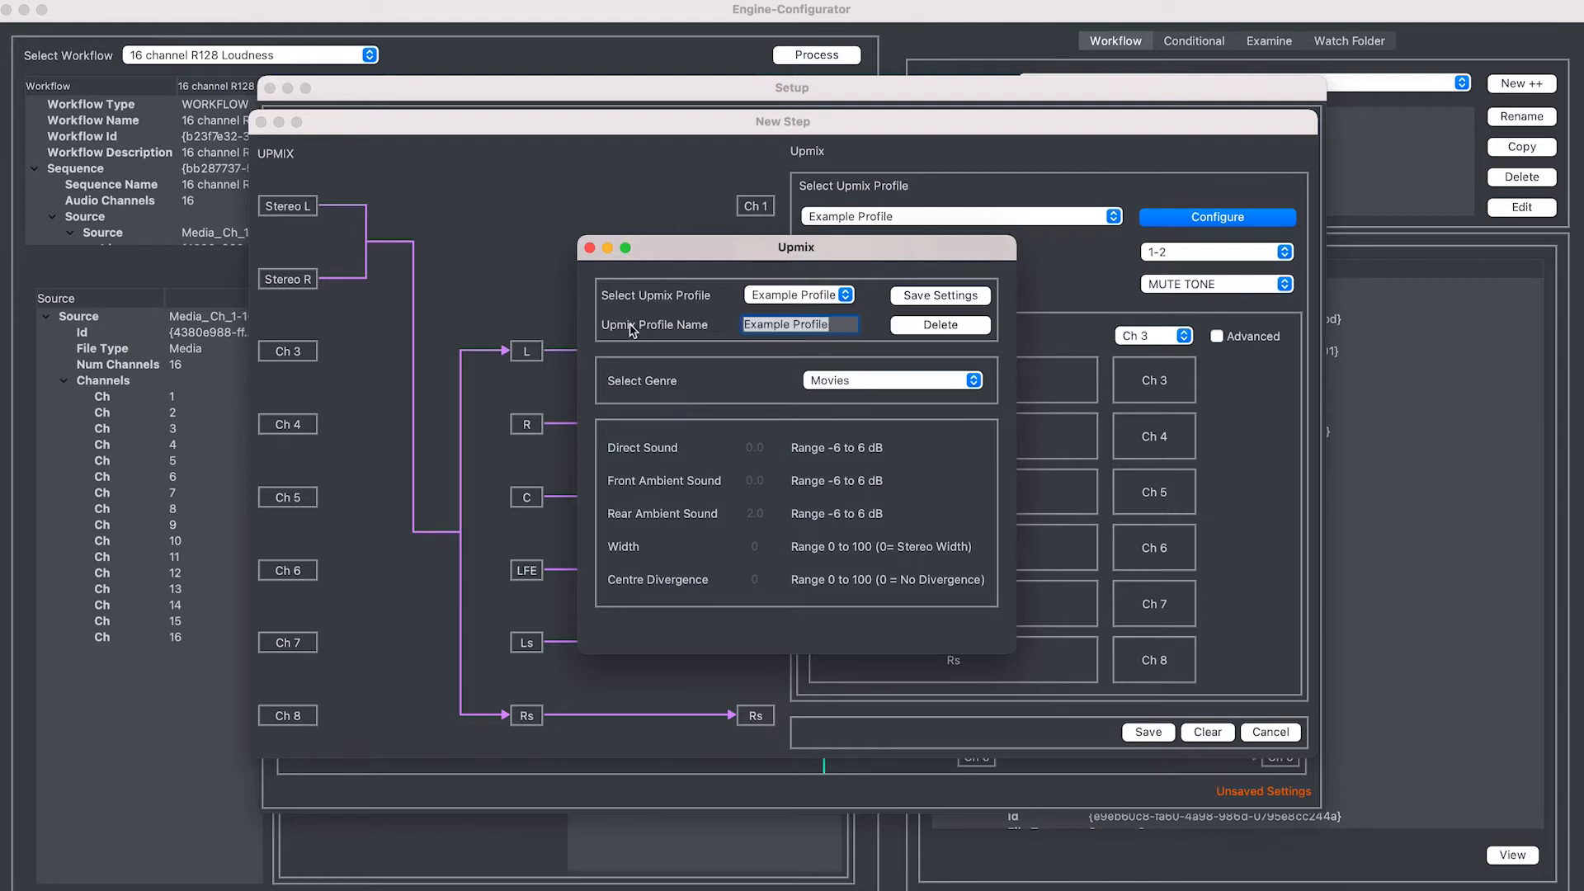
Rename the profile to 'Upmix Demo' and change its genre from Movies to Advanced
key(BackSpace)
text(Upmix Demo)
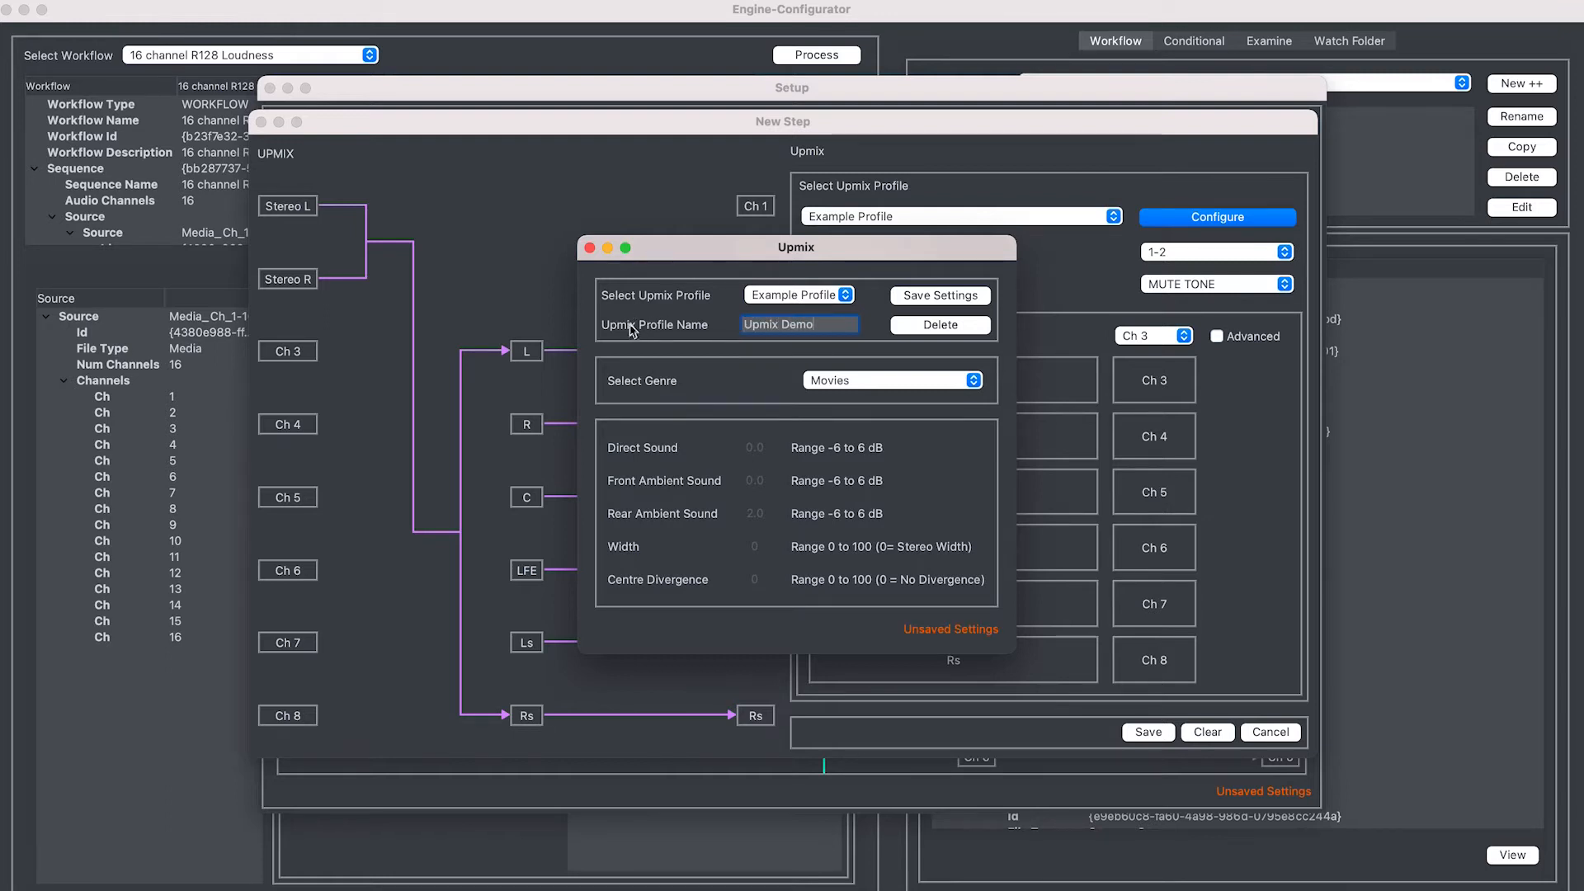
click(862, 383)
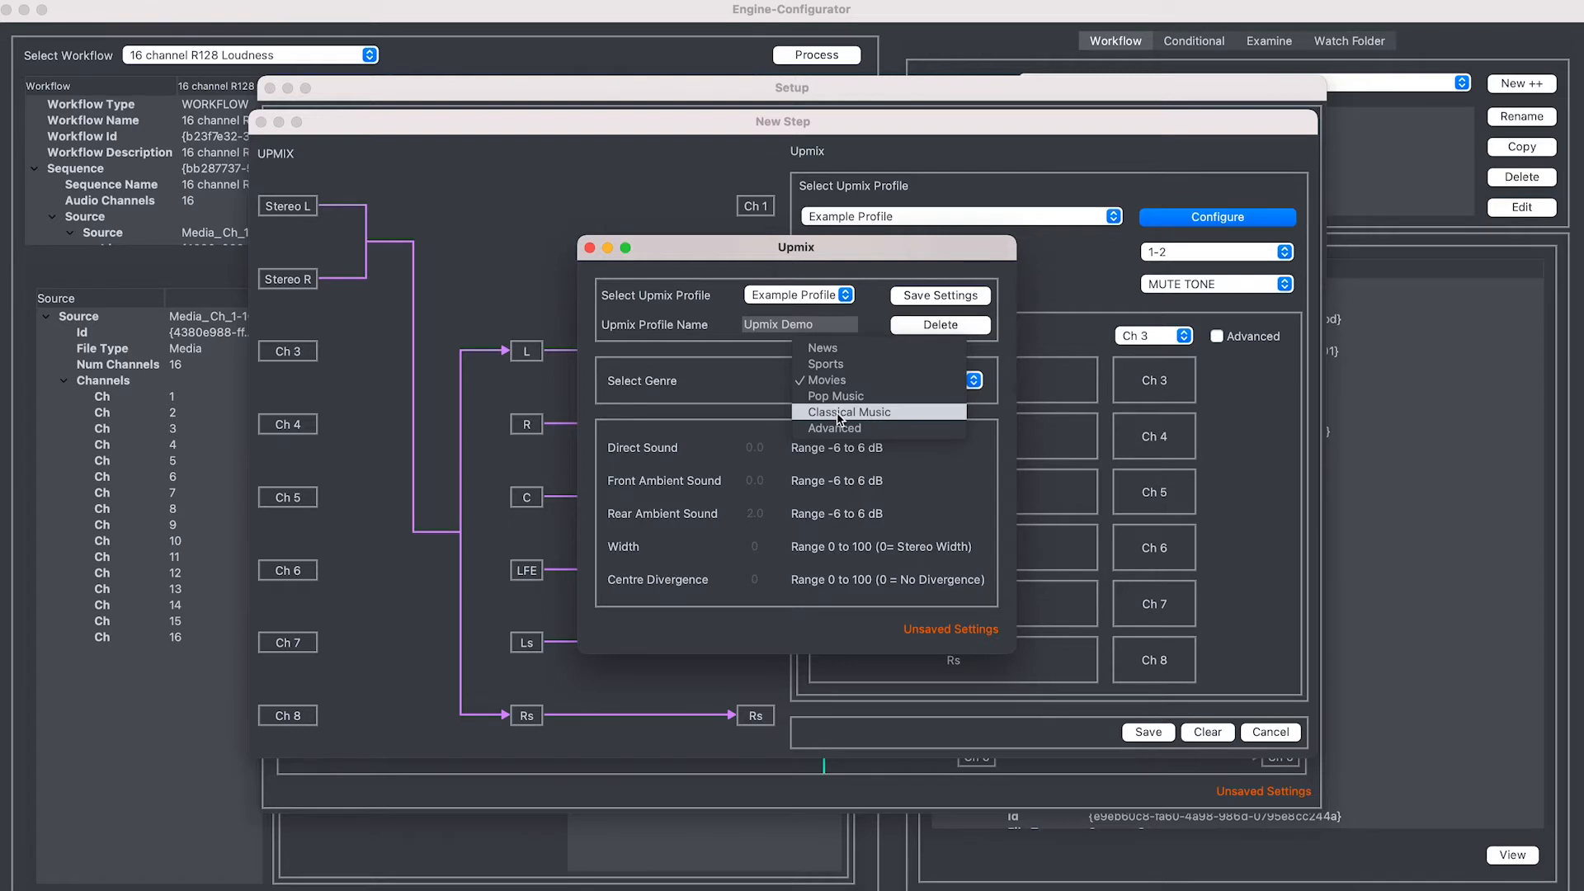
click(911, 423)
click(890, 381)
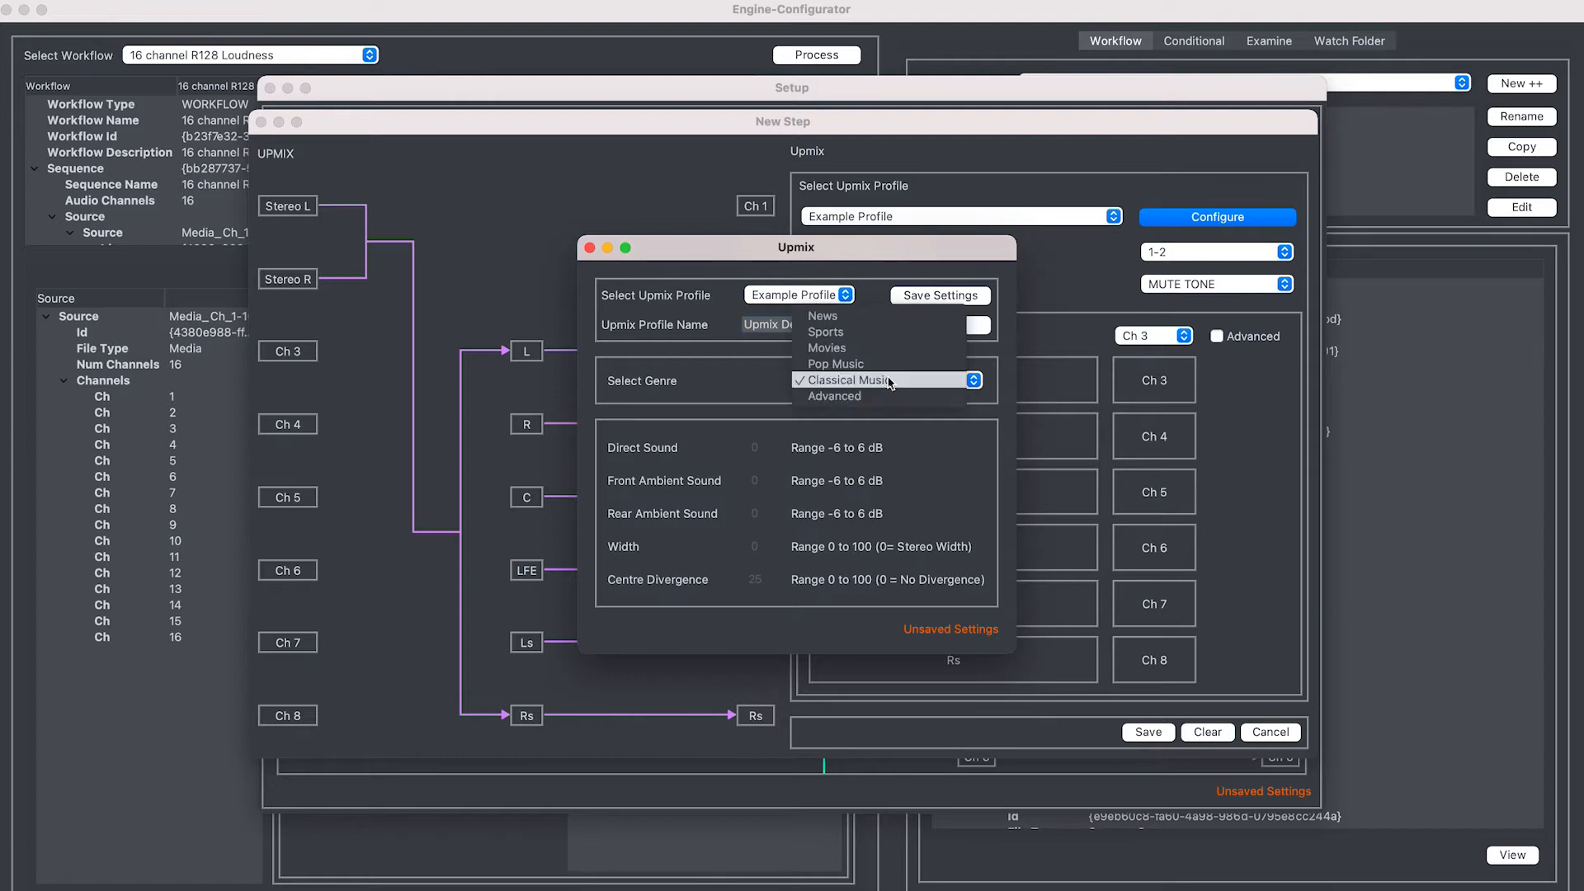
click(866, 396)
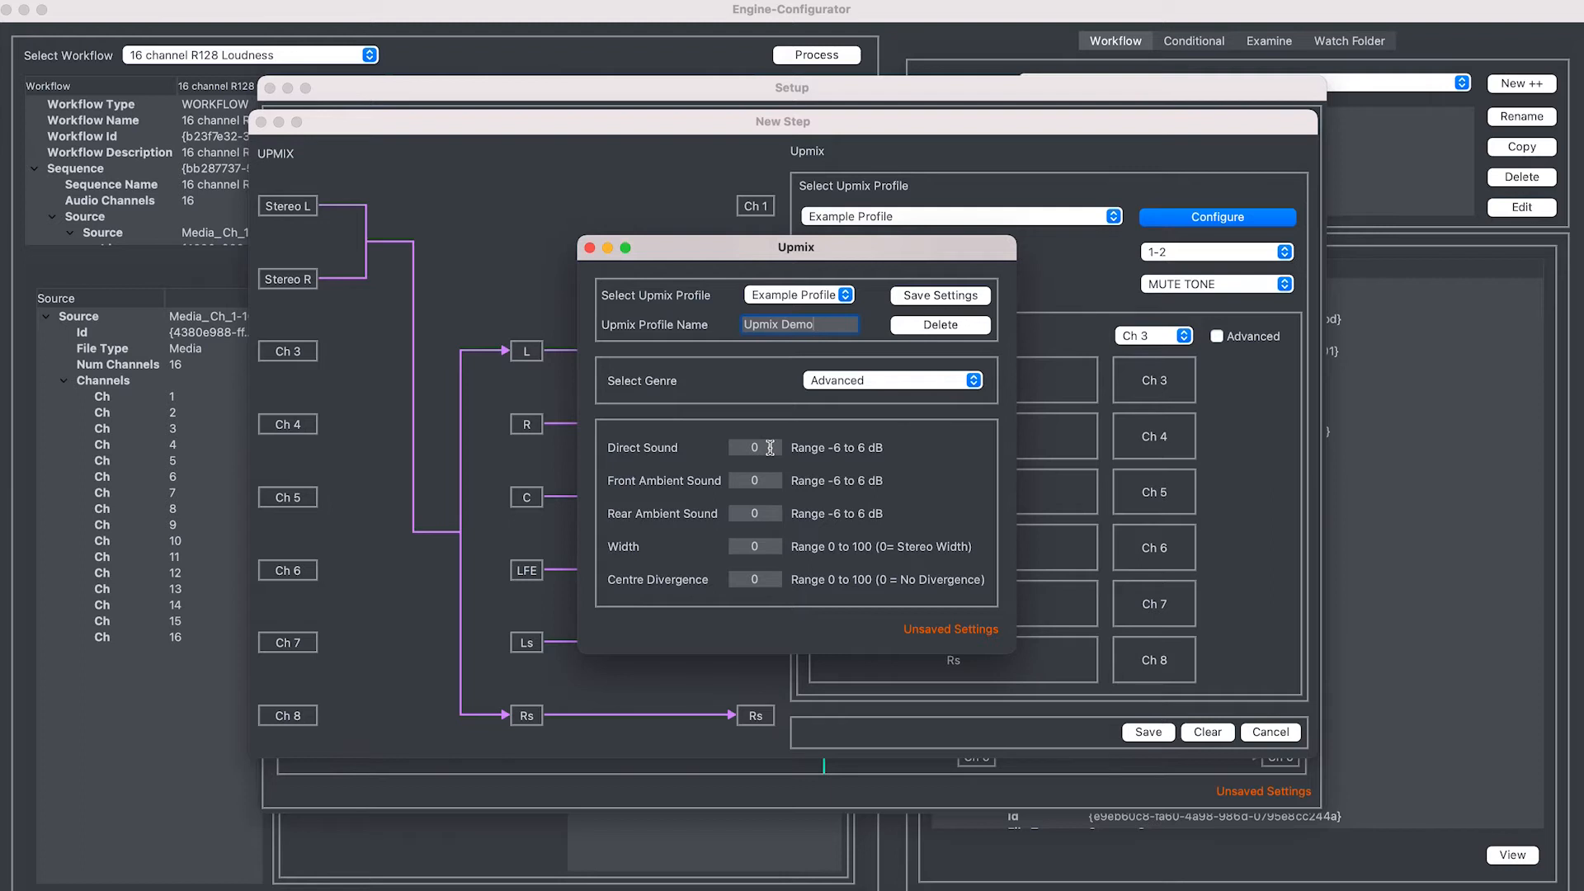
Enter Direct Sound 4, Front Ambient 5, Rear Ambient 3 and Width 70
key(BackSpace)
text(4)
click(768, 480)
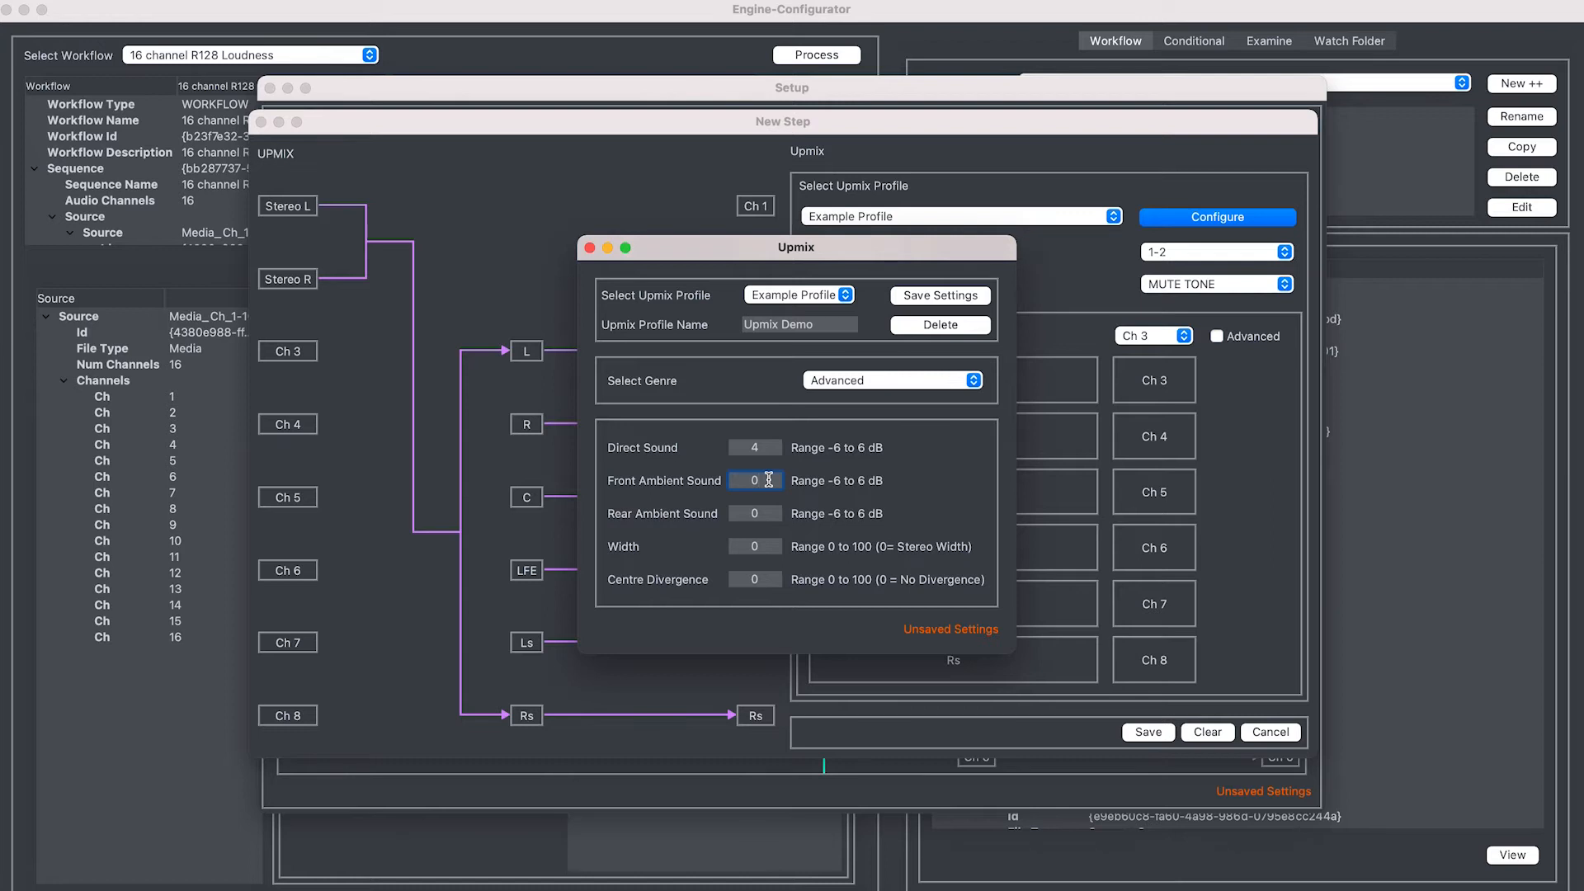
key(BackSpace)
text(5)
click(779, 517)
key(BackSpace)
text(3)
click(767, 548)
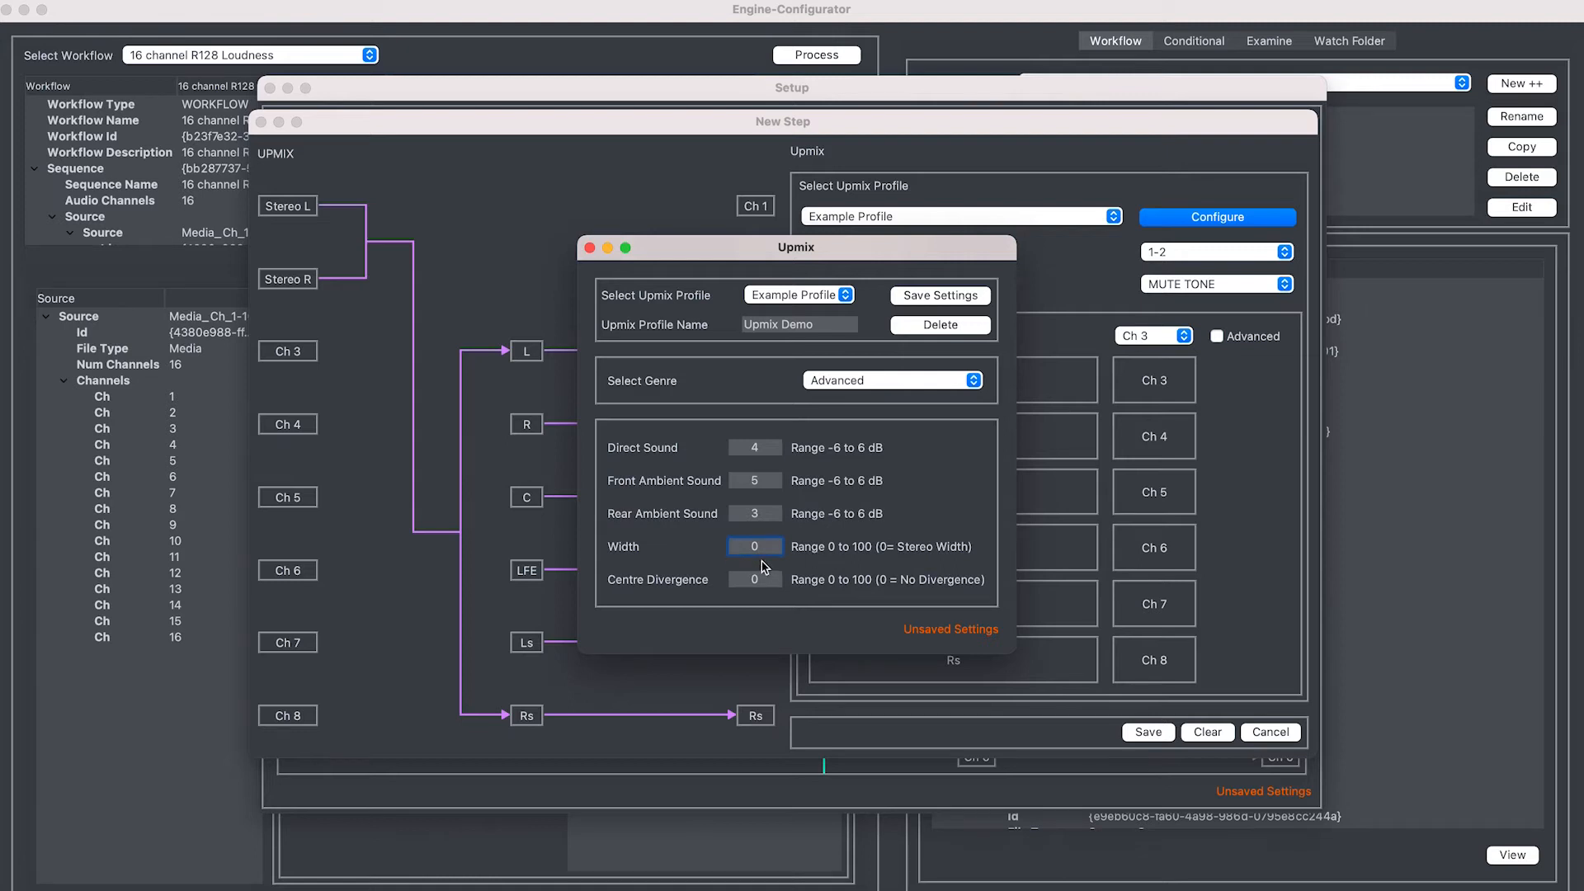
text(0)
click(770, 580)
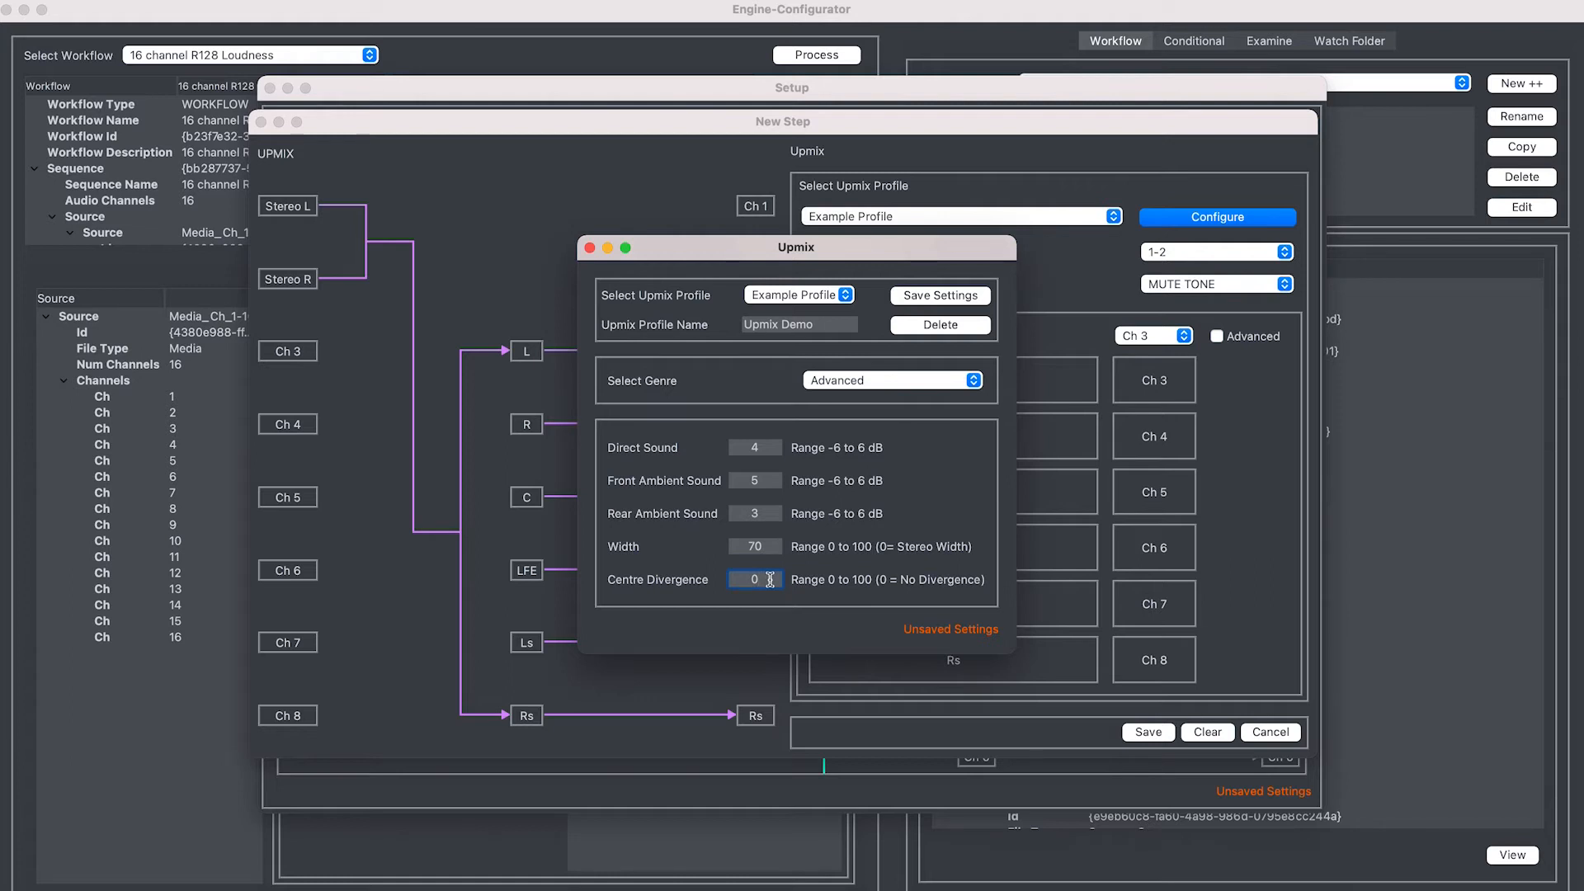
Set Centre Divergence to 30, then save the Upmix Demo profile and the upmix step
key(BackSpace)
text(30)
click(931, 297)
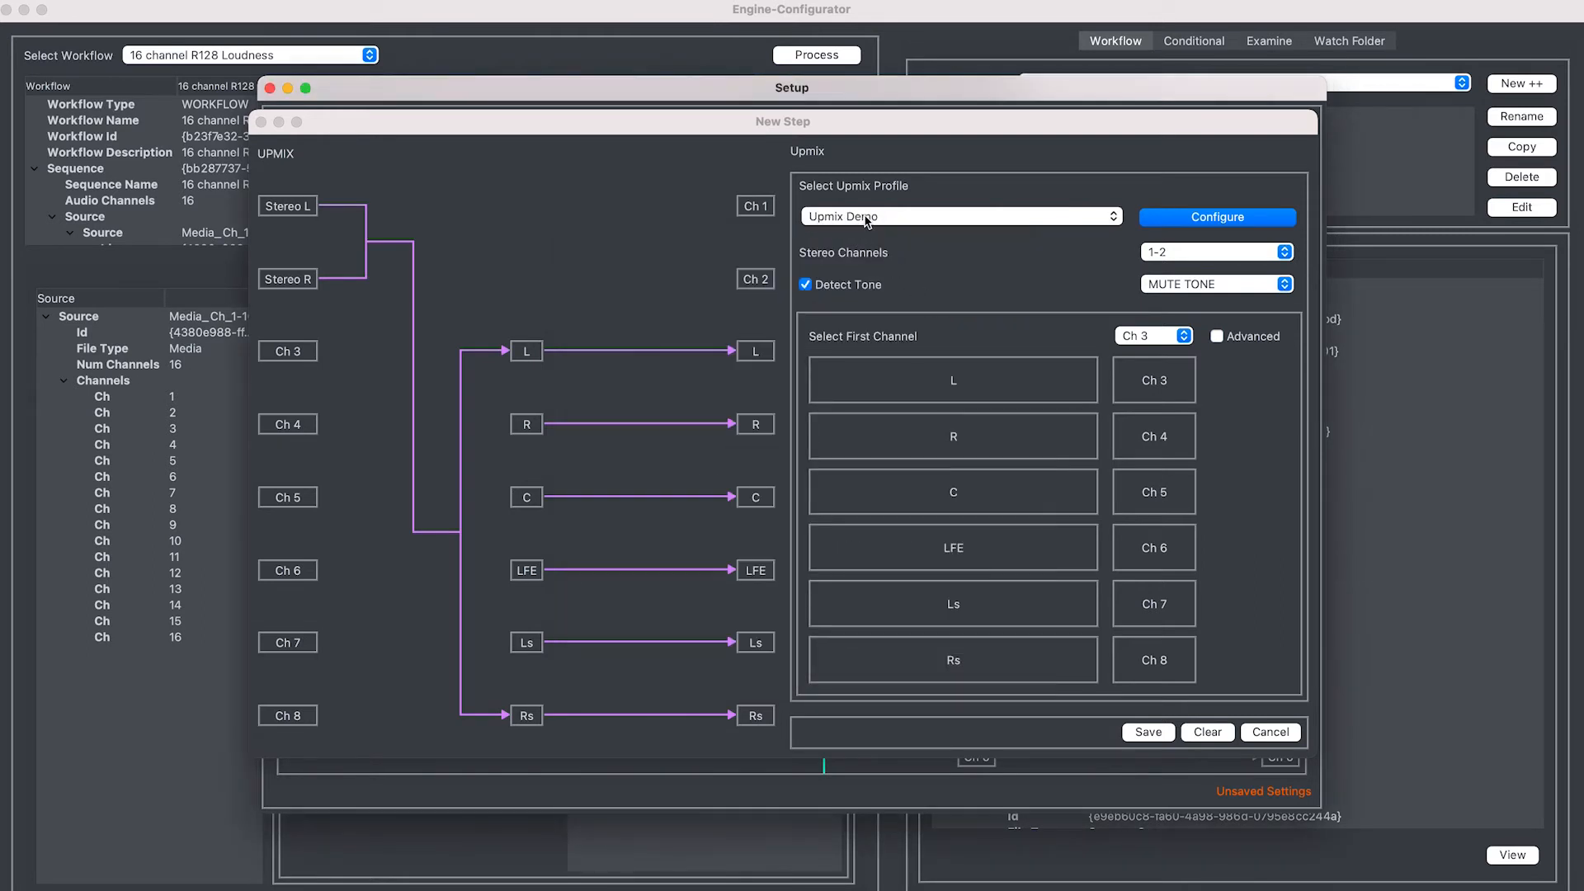
click(1148, 732)
Add a Downmix step to the workflow
click(759, 272)
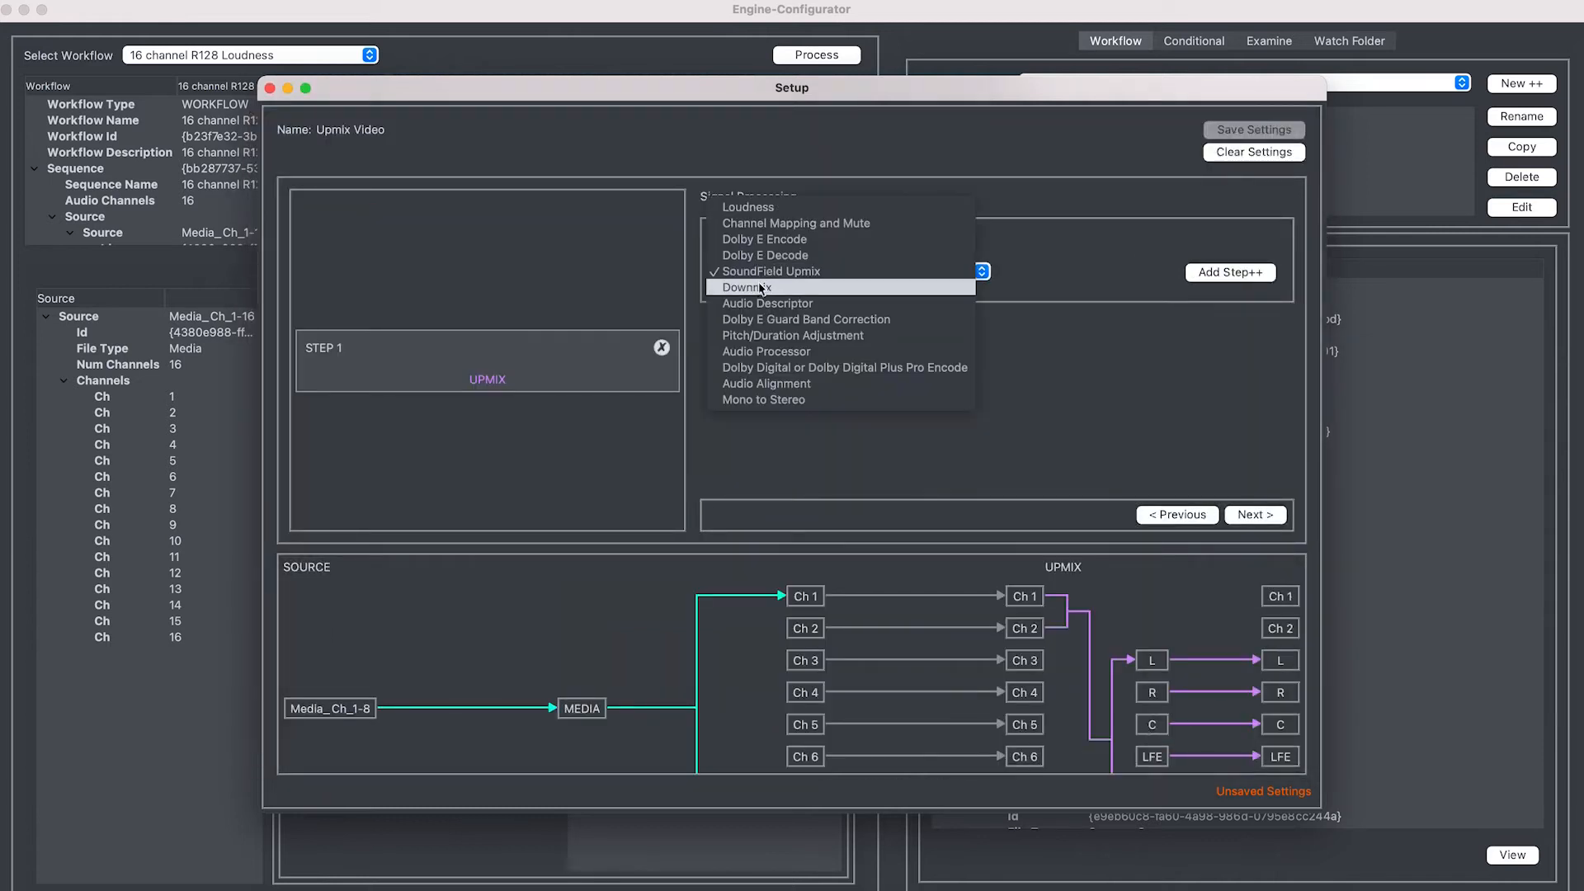
click(747, 287)
click(1229, 272)
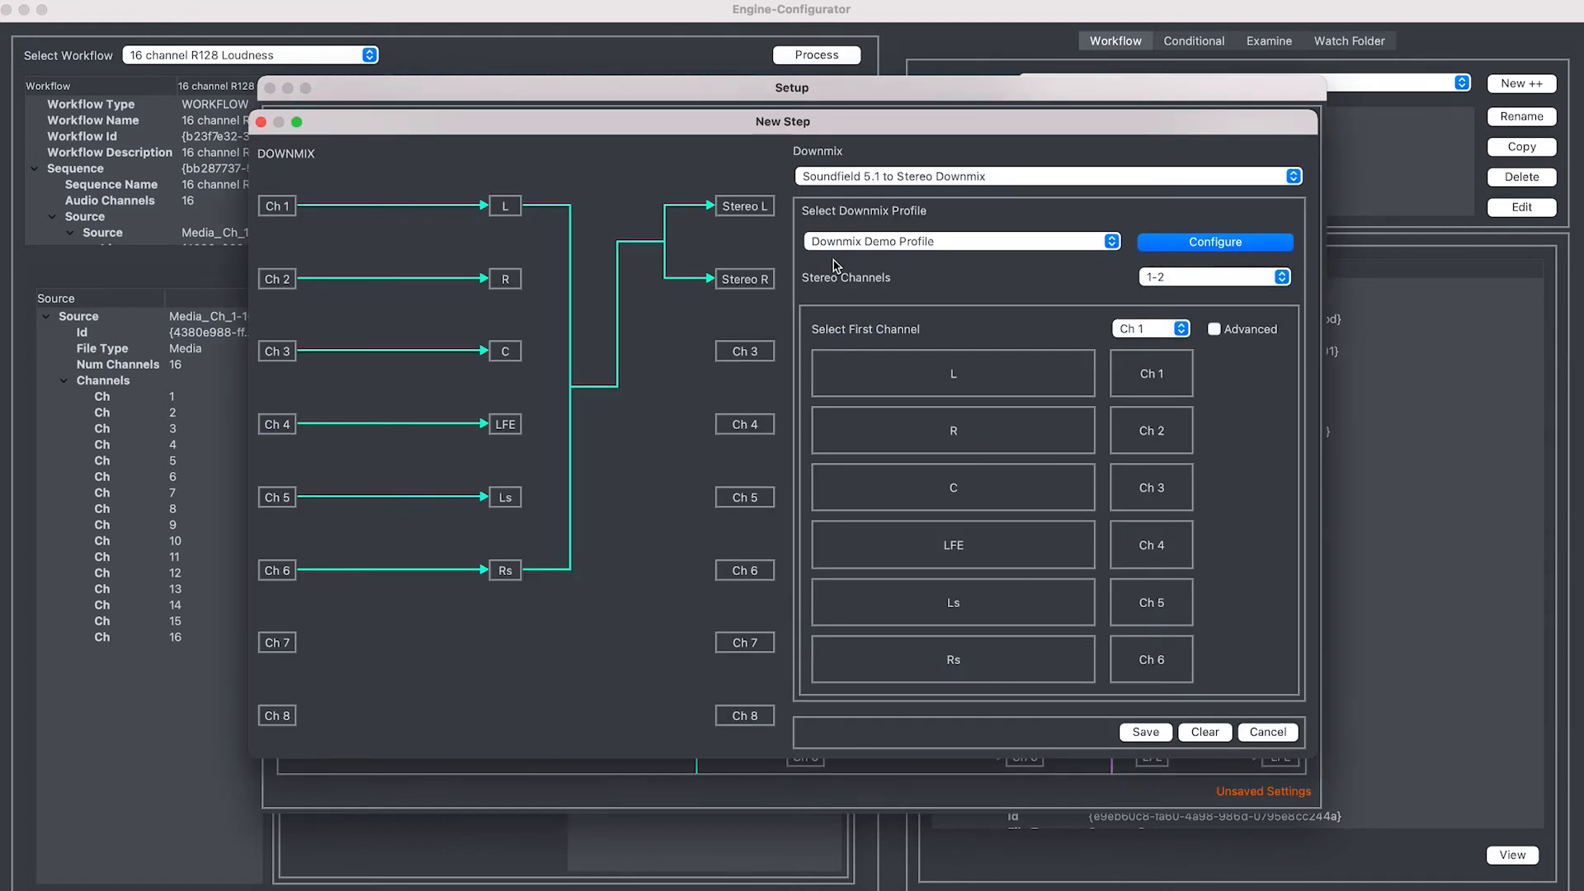
Choose Example Profile for the downmix, leaving the stereo channel pair unchanged
click(931, 244)
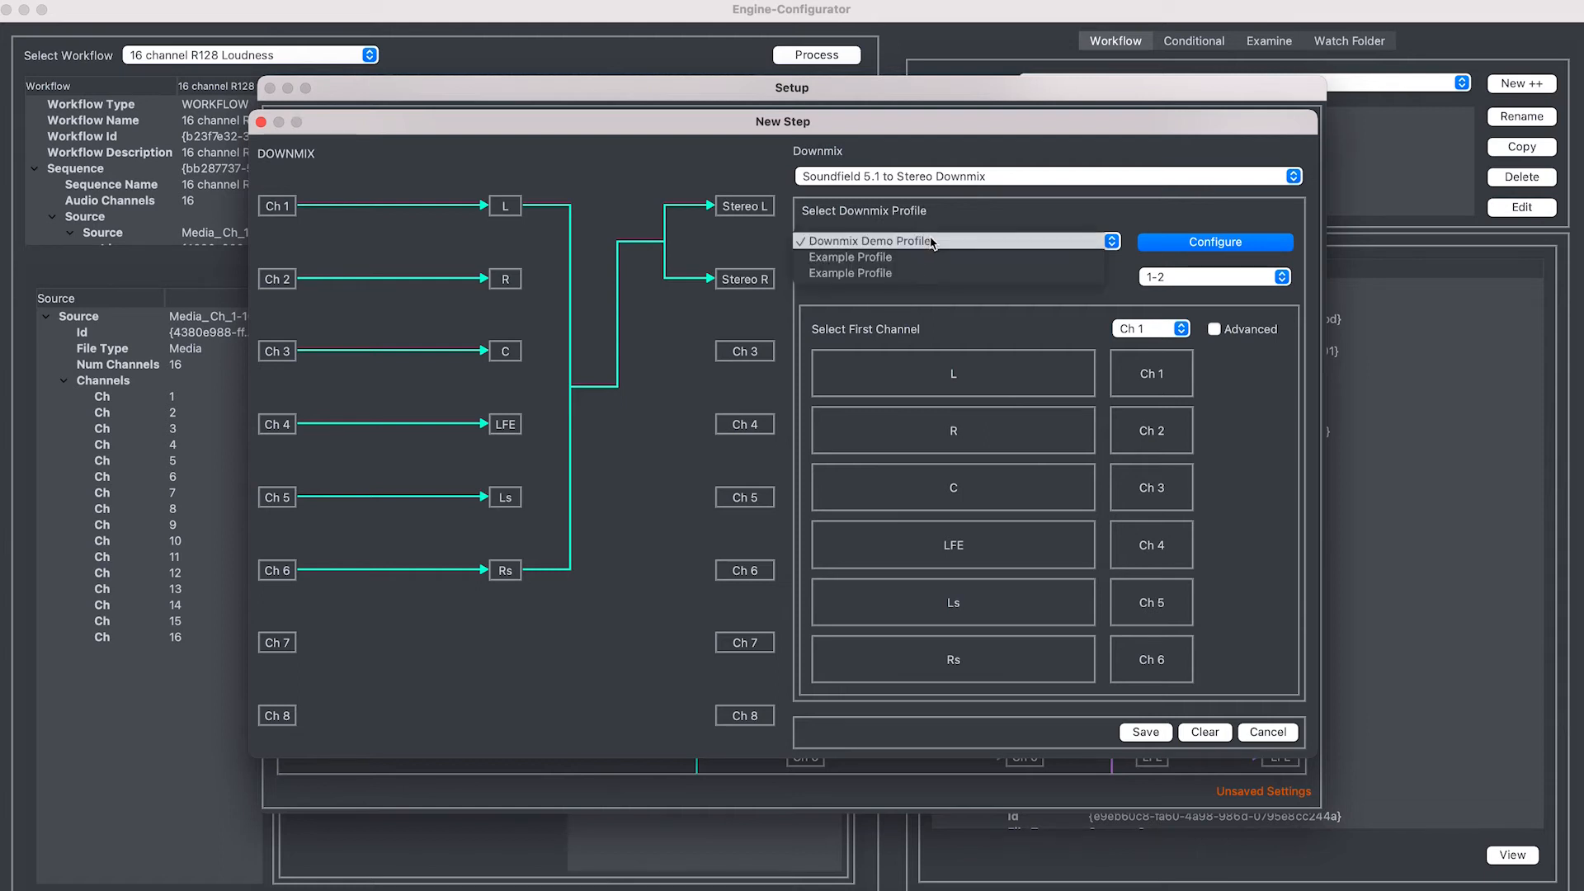
click(922, 278)
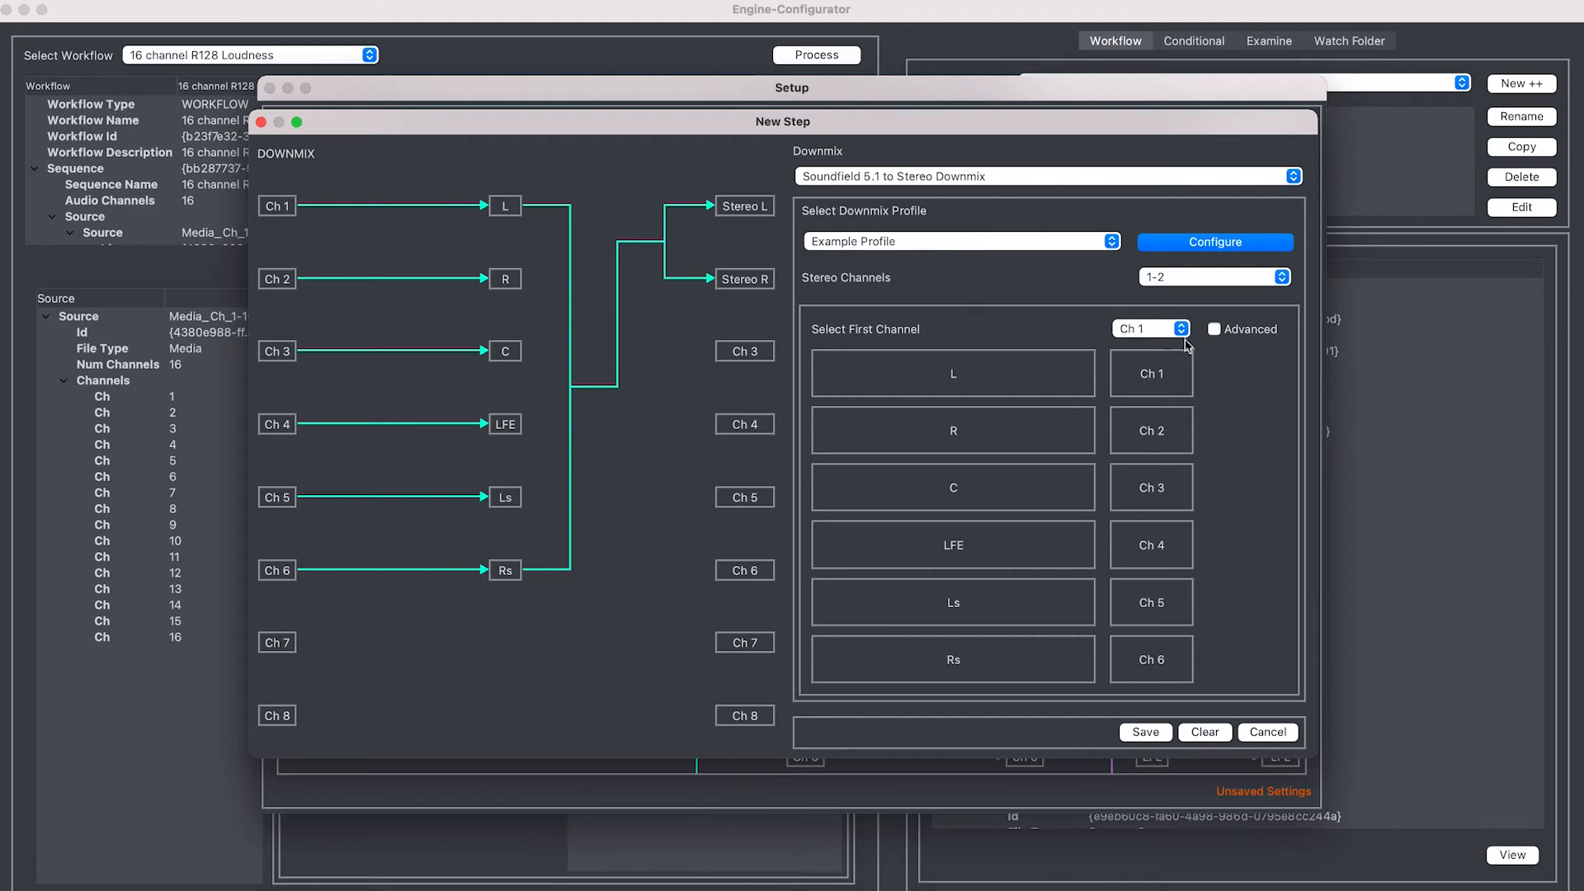
click(1178, 281)
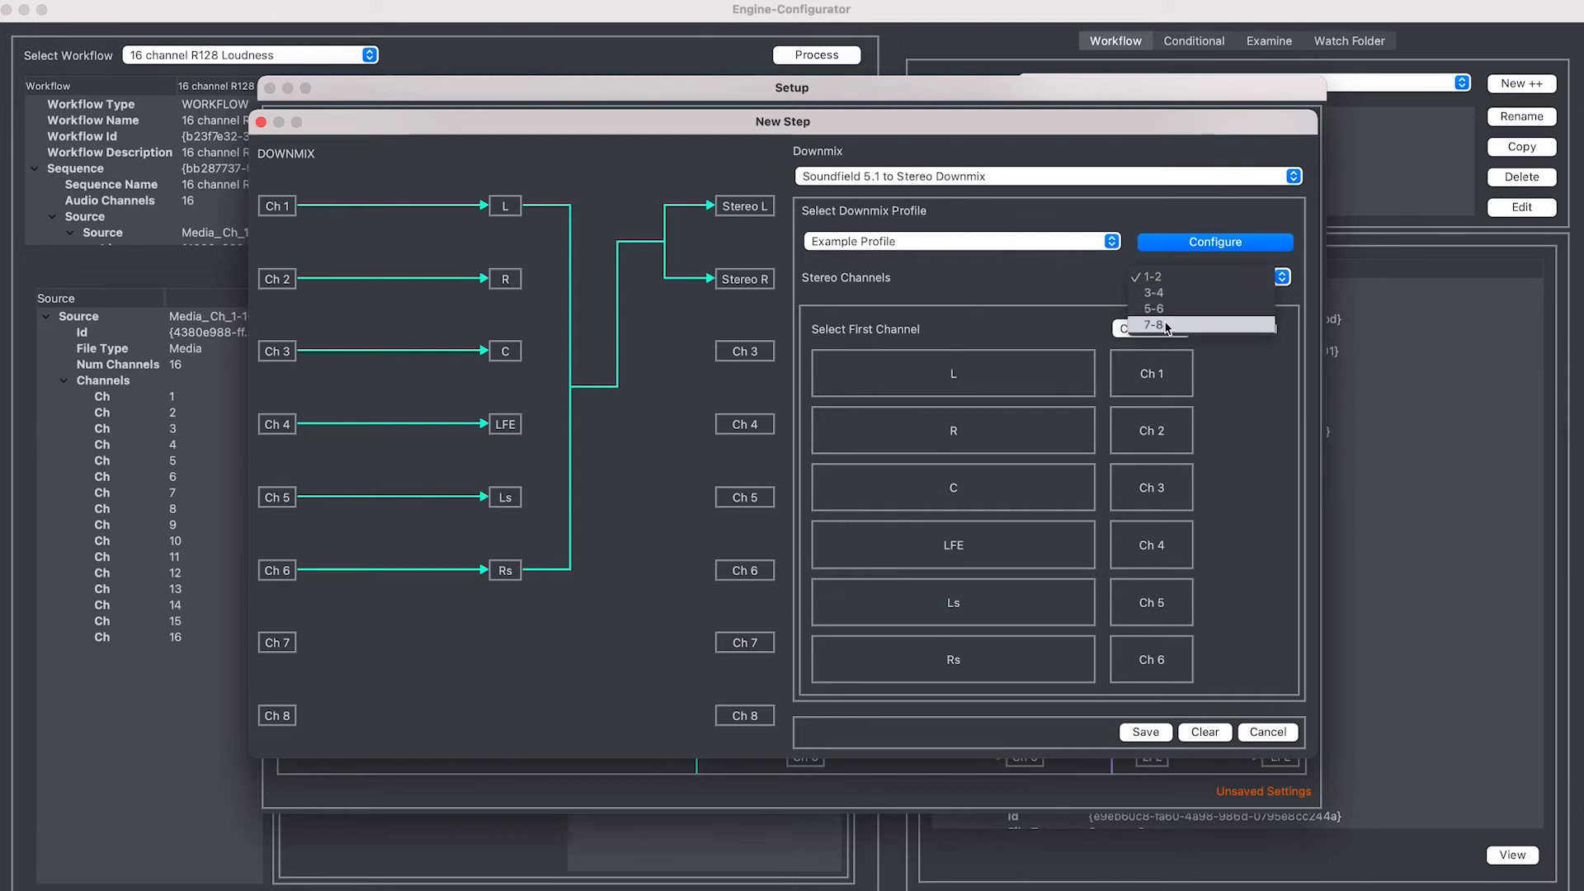
click(976, 252)
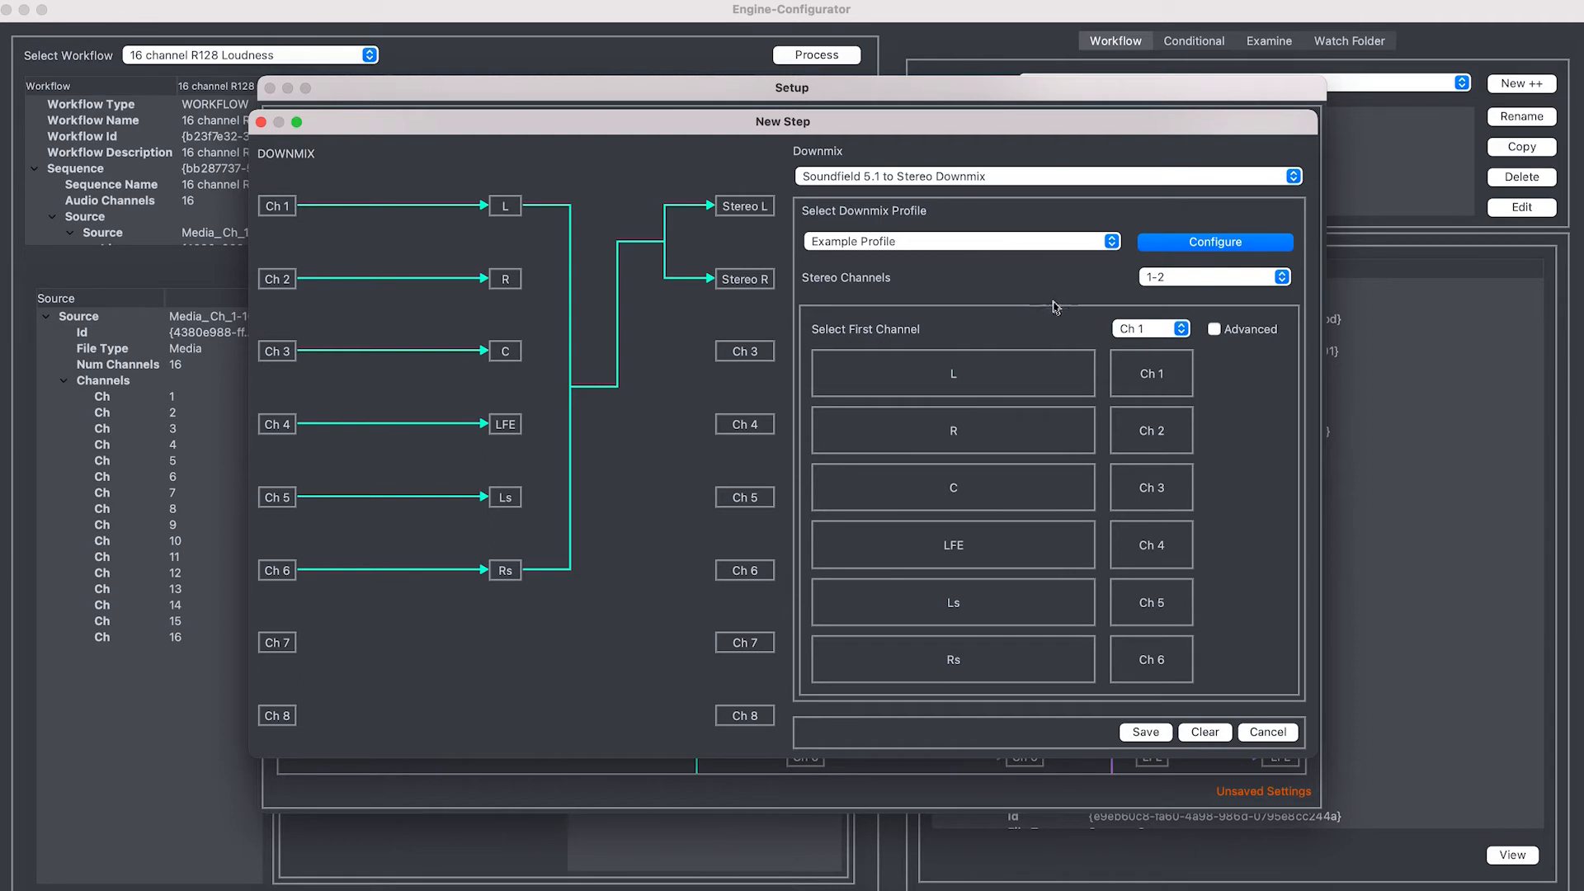
Start the downmix routing at Ch 3 with Advanced off, and open the profile settings
click(1155, 329)
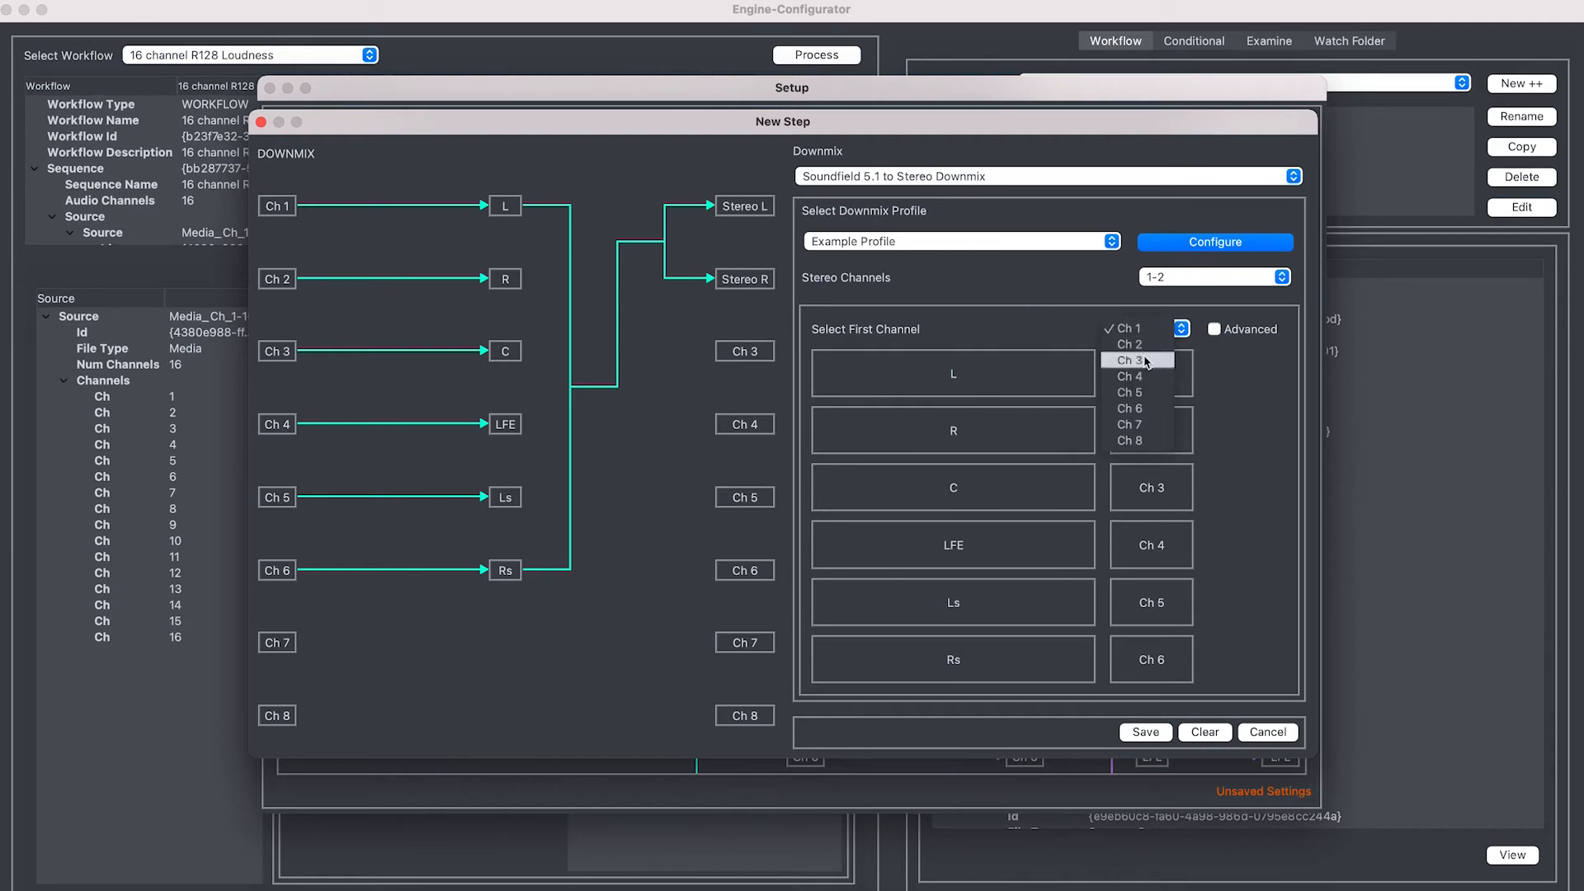
click(1146, 361)
click(1214, 328)
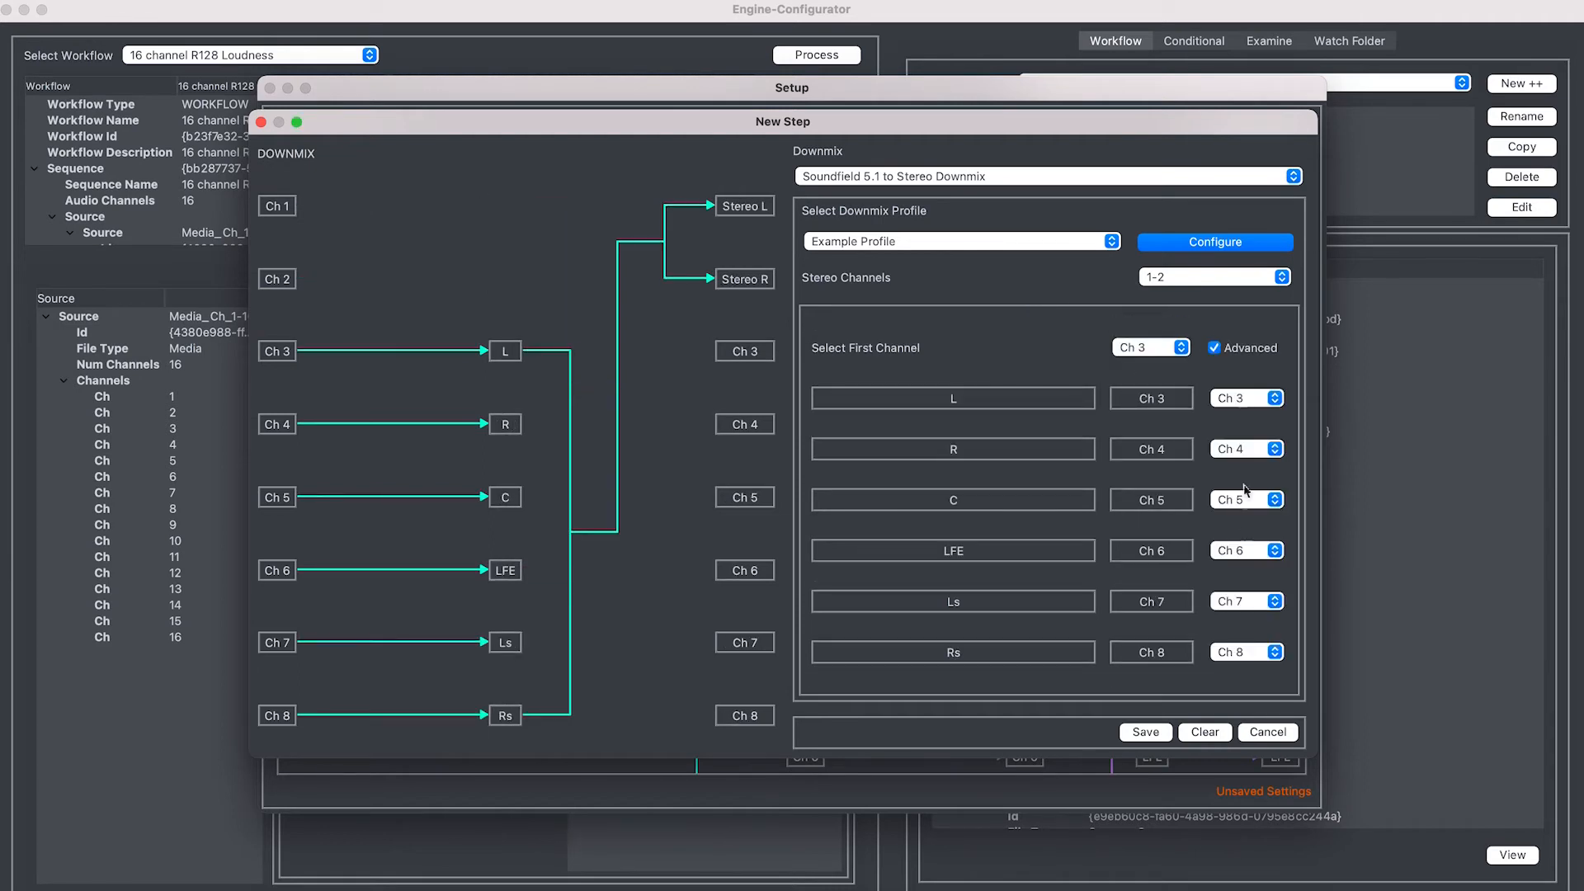
click(1214, 347)
click(1191, 241)
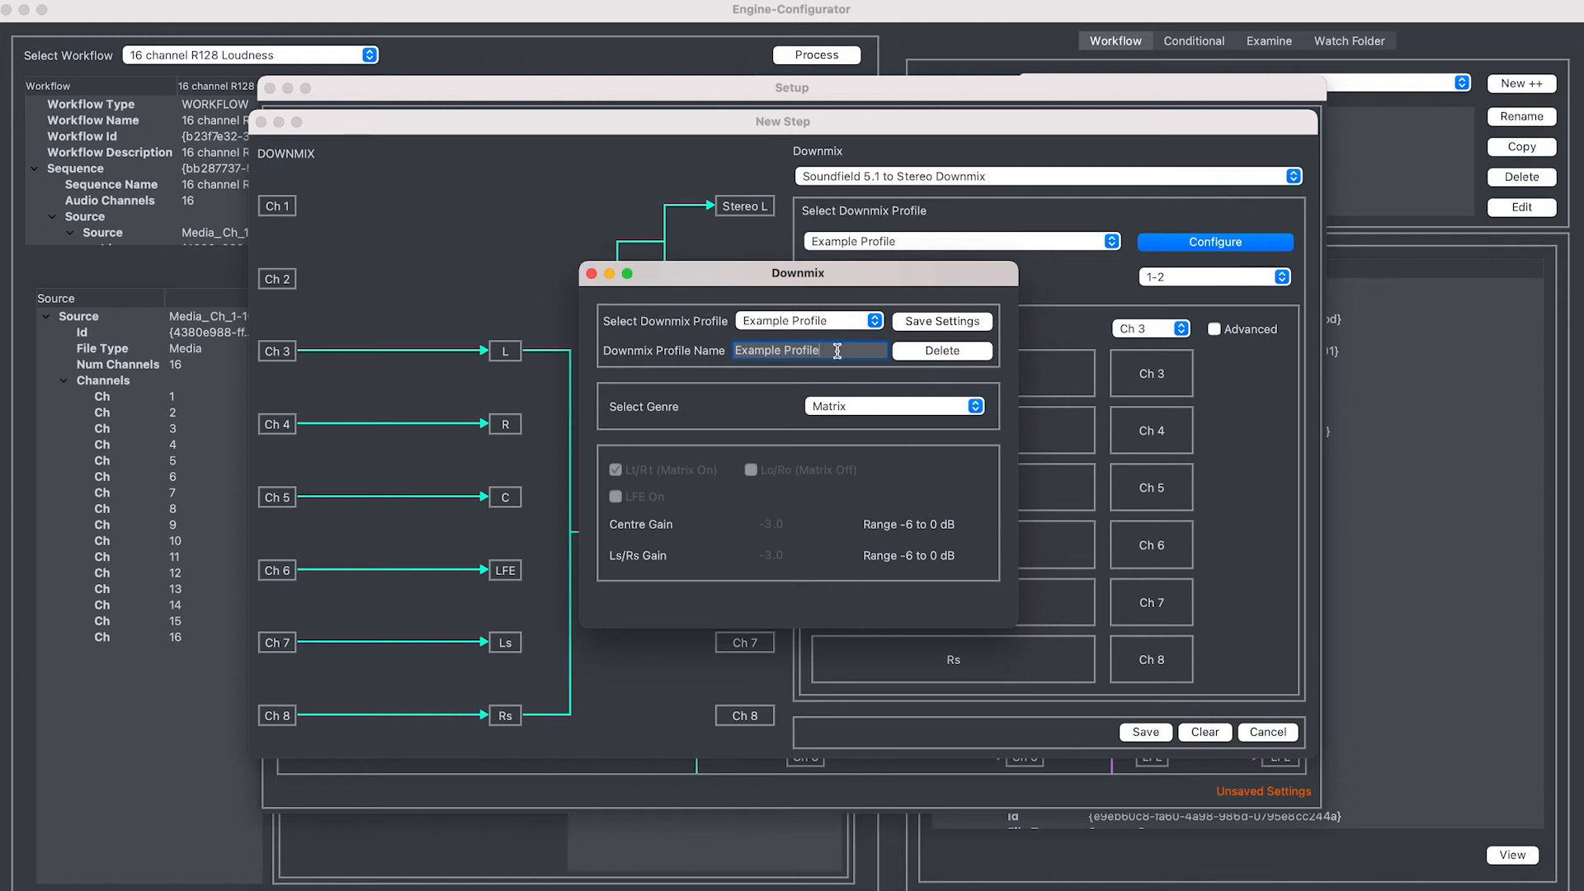
Type 'Downmix Demo Profile1' as the profile name and switch the genre from Matrix to Advanced
text(Downmix Demo Profile1)
click(846, 409)
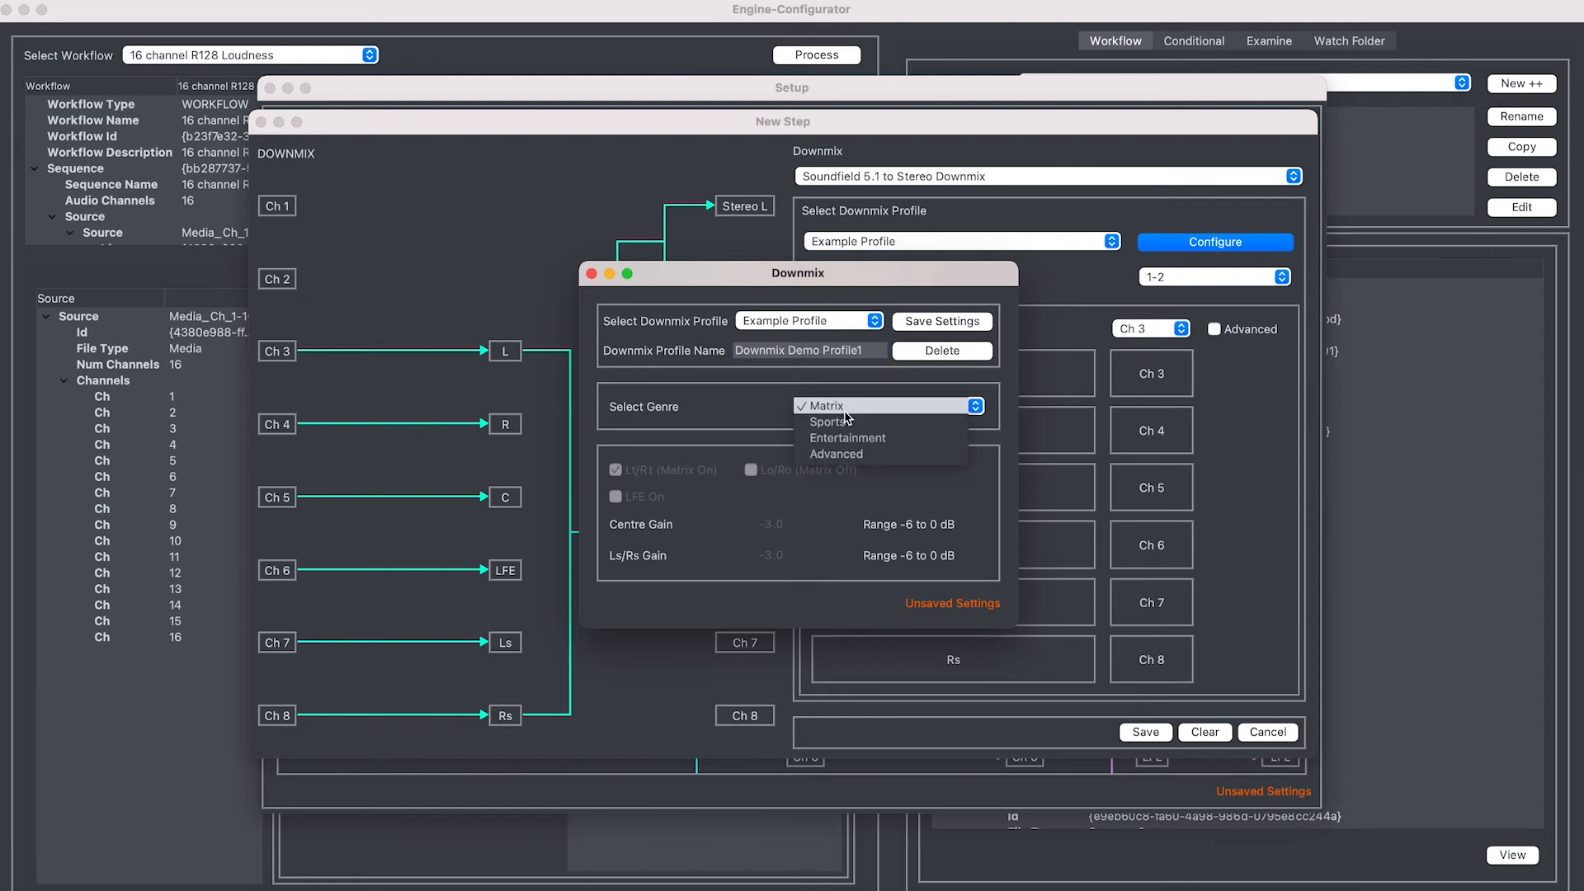
click(853, 456)
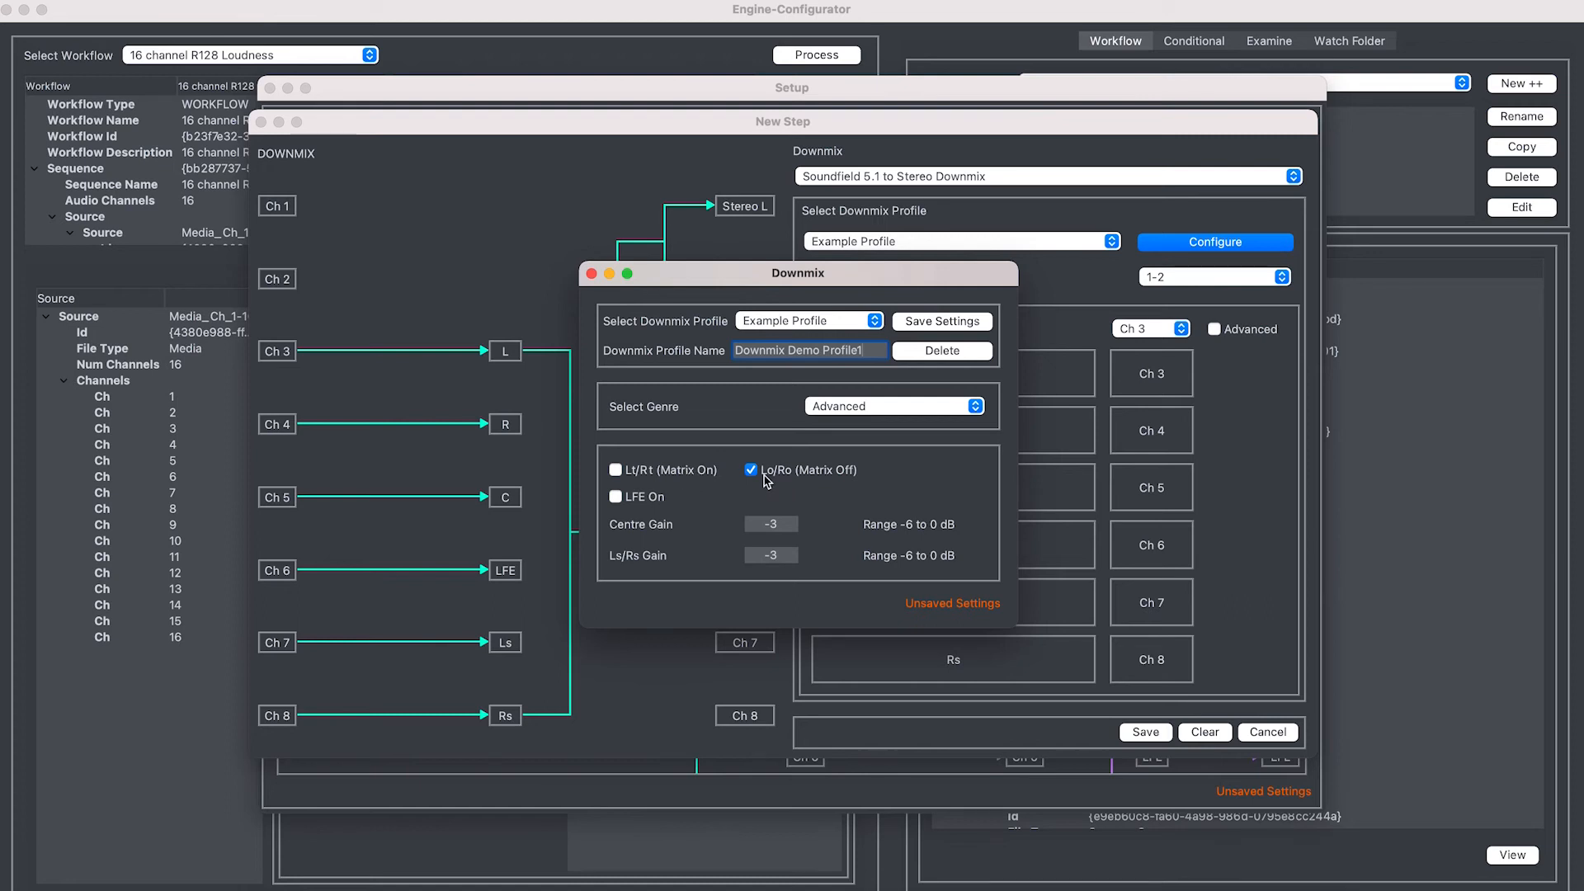
Select Lt/Rt (Matrix On) encoding and turn LFE on
click(621, 472)
click(751, 470)
click(639, 473)
click(637, 499)
click(652, 501)
click(653, 501)
Set Ls/Rs Gain to -4 and save the Downmix Demo Profile1 settings
click(789, 554)
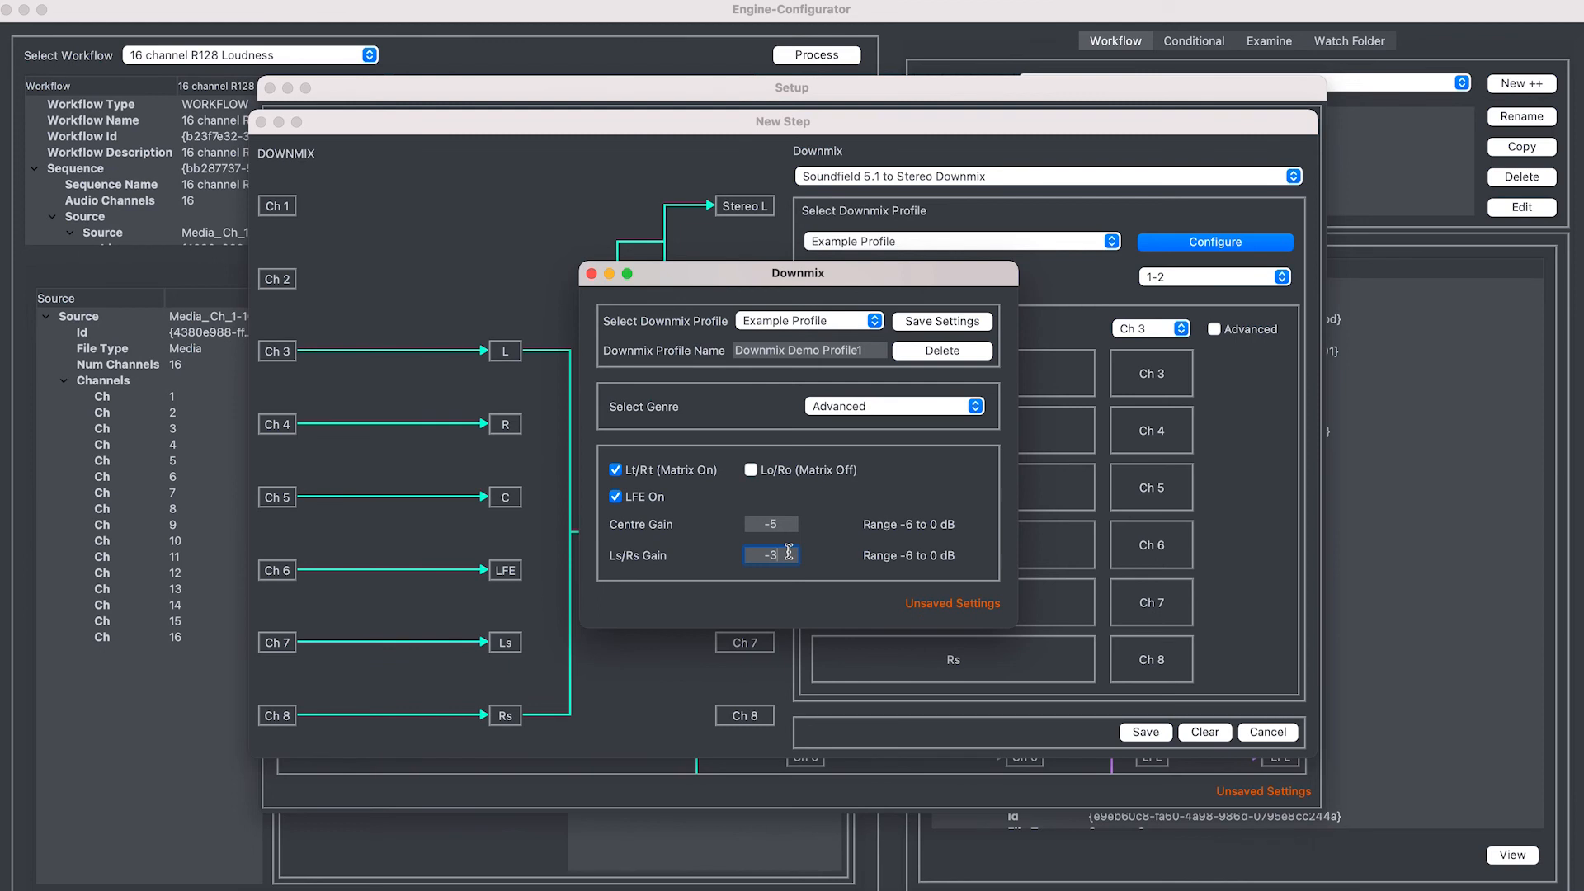
key(BackSpace)
text(4)
click(929, 323)
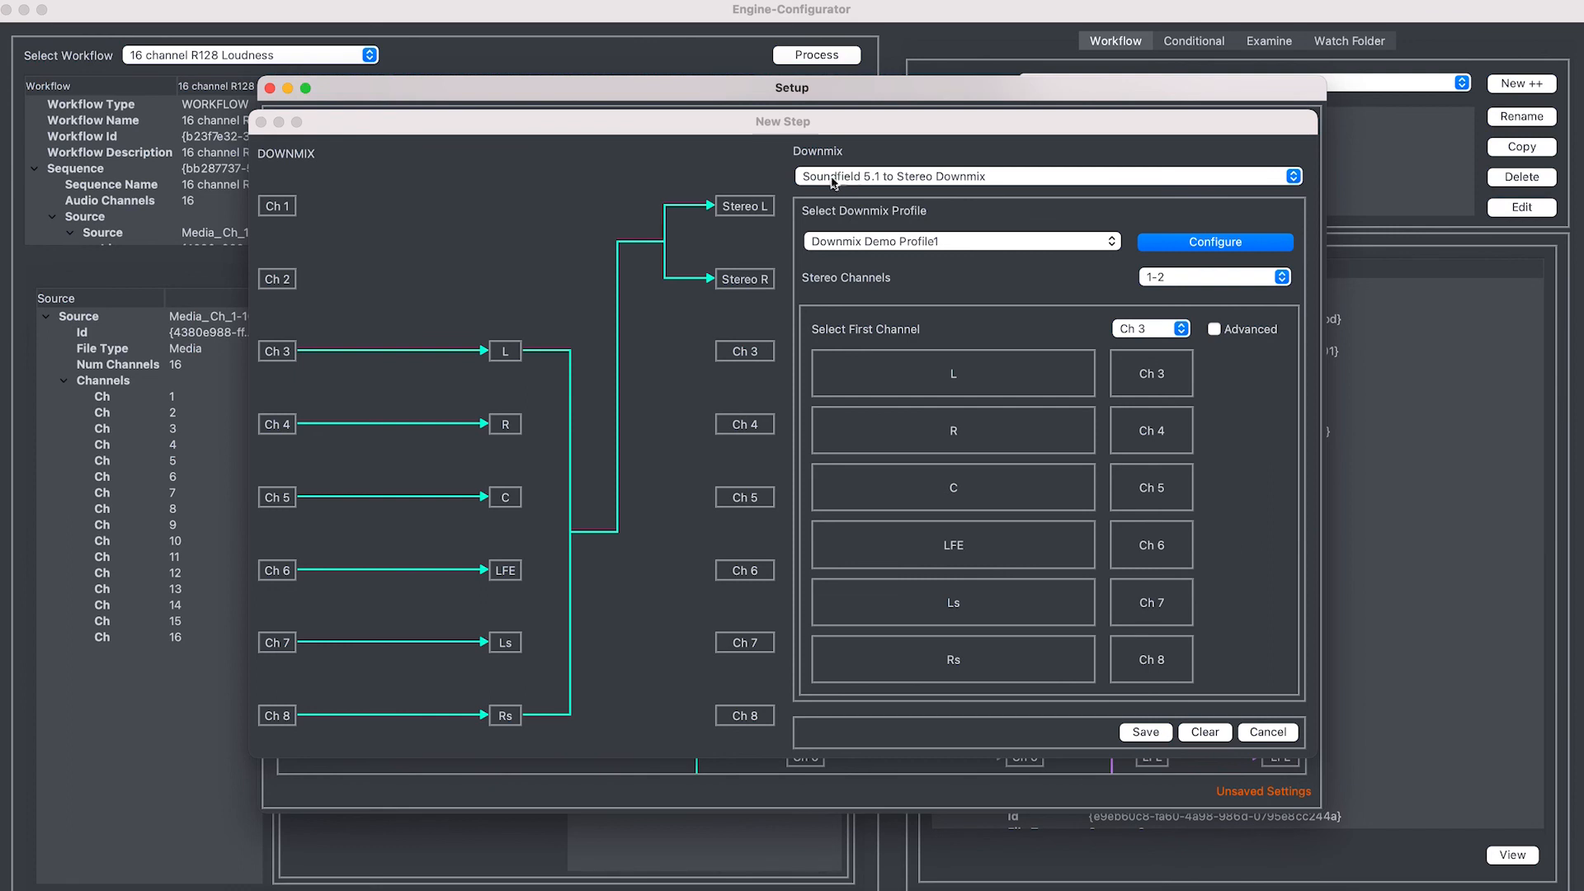
Choose Stereo to Mono Downmix on channels 5-6, mono to channel 6, copied to channels 1-2
click(911, 181)
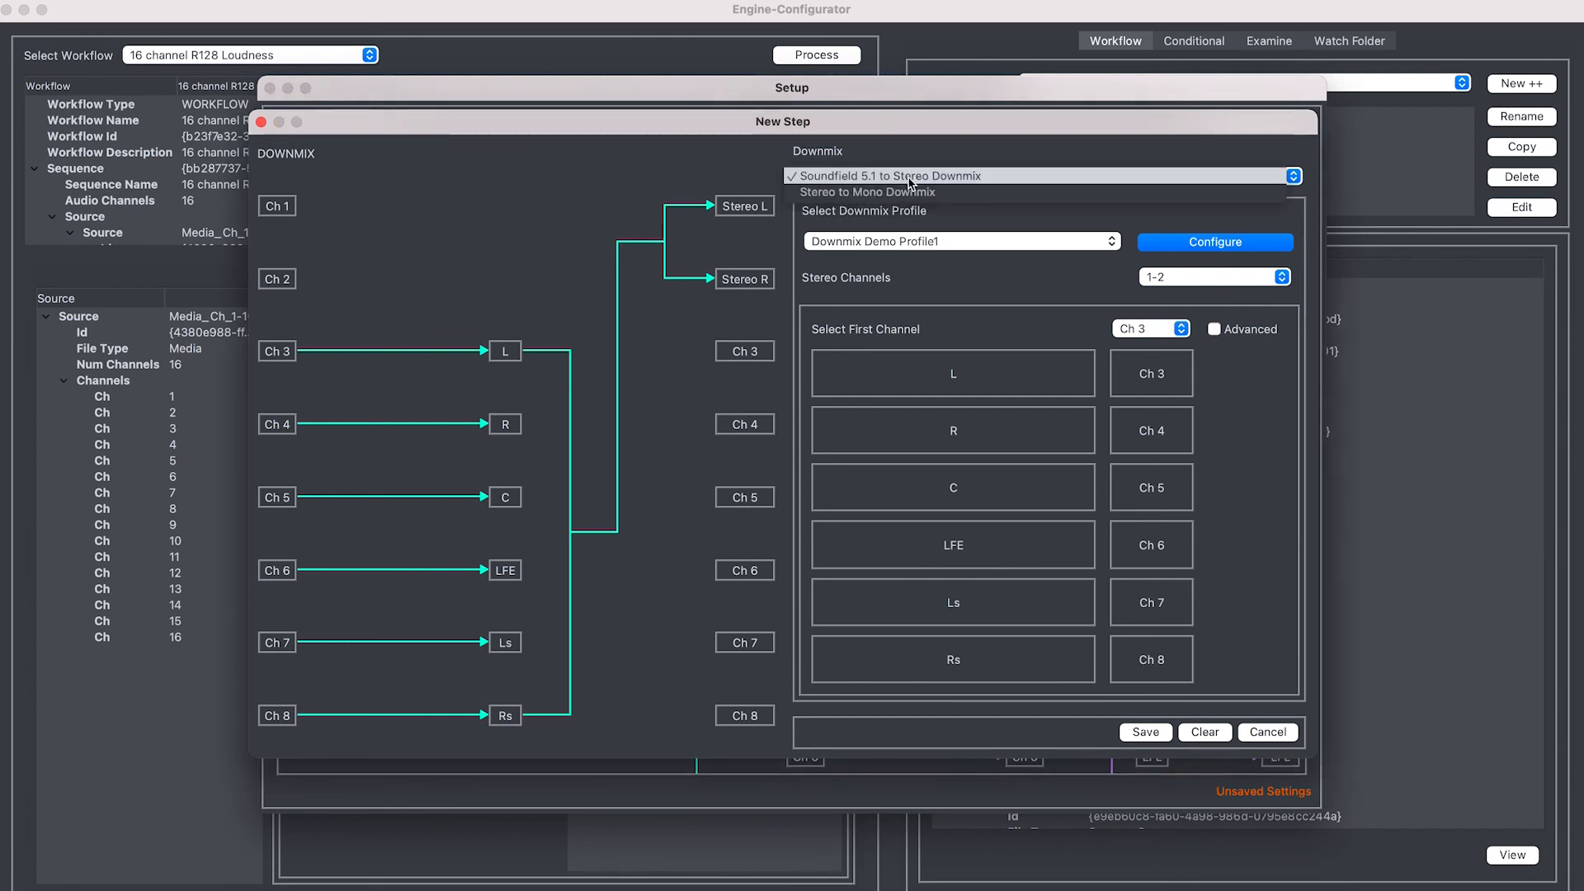
click(829, 193)
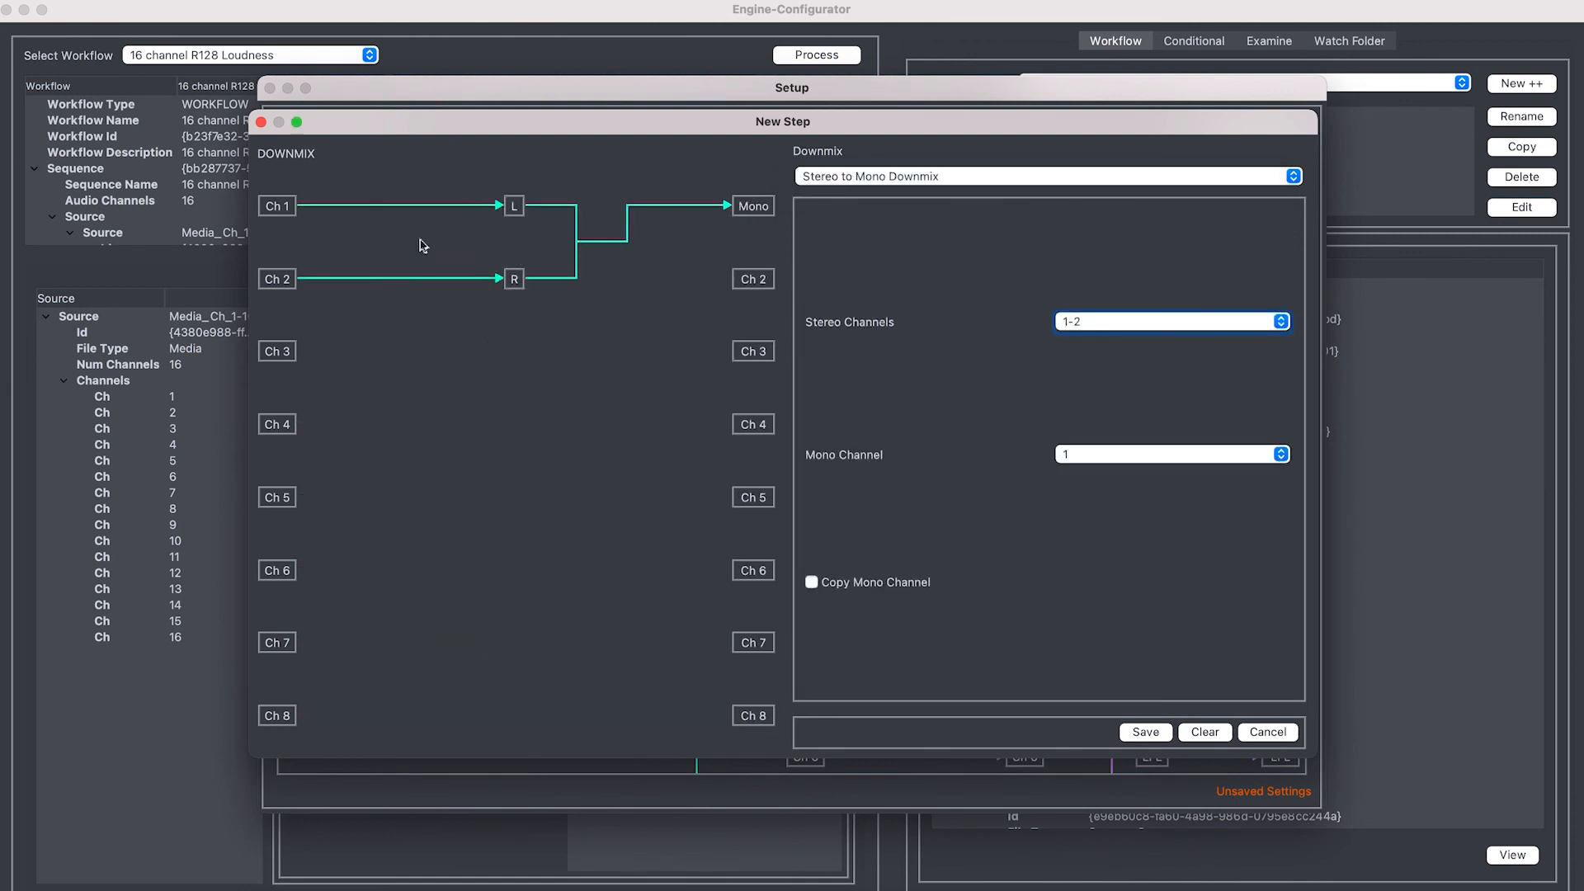
click(1143, 325)
click(1143, 359)
click(1124, 454)
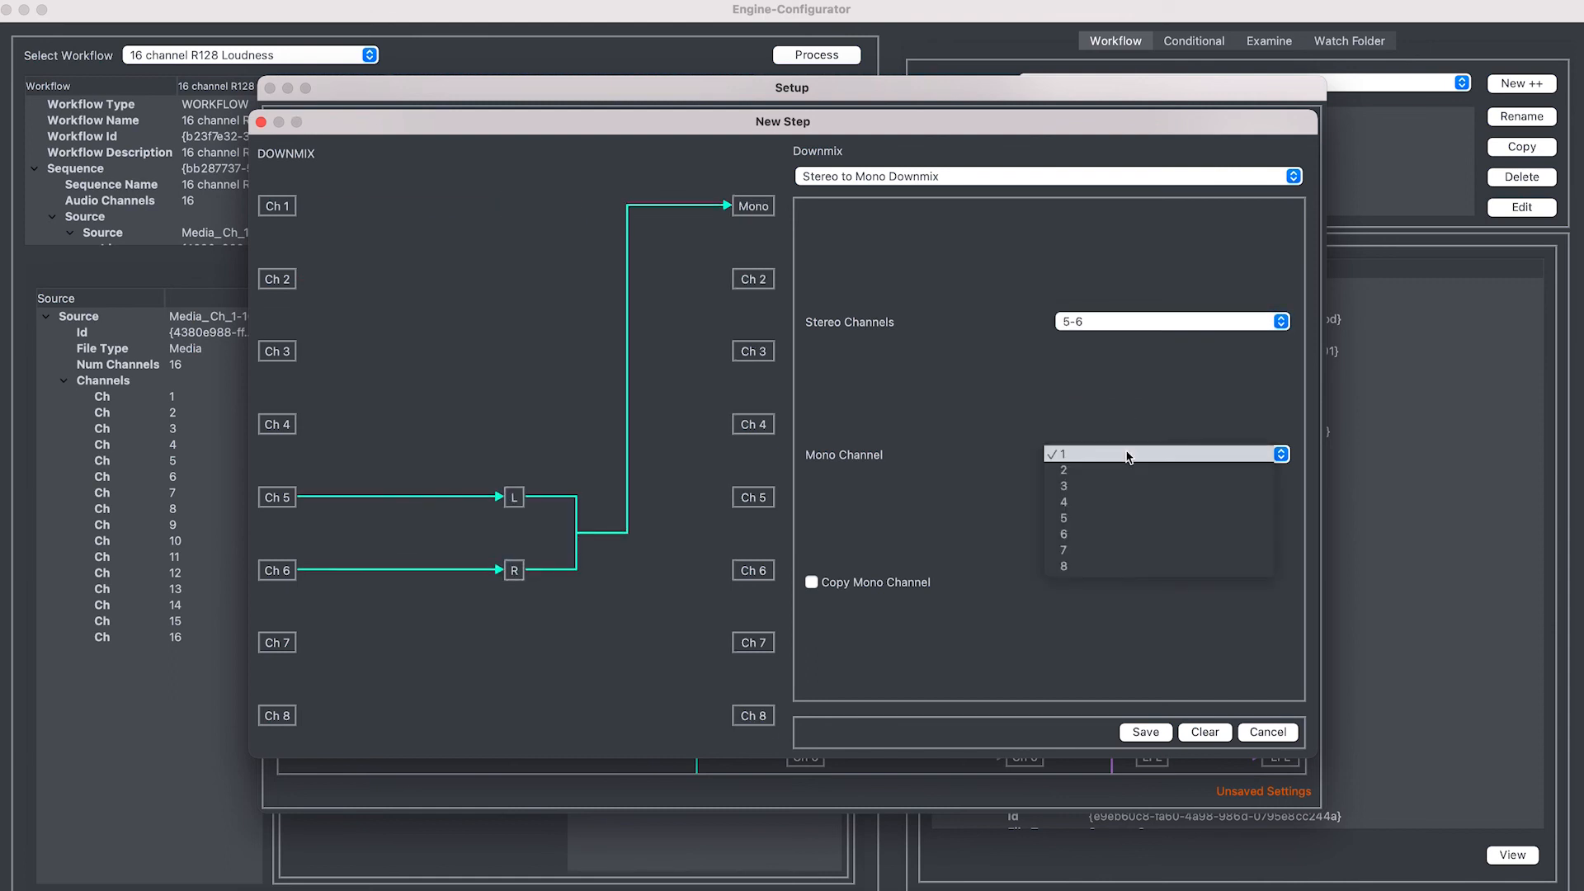
click(1096, 535)
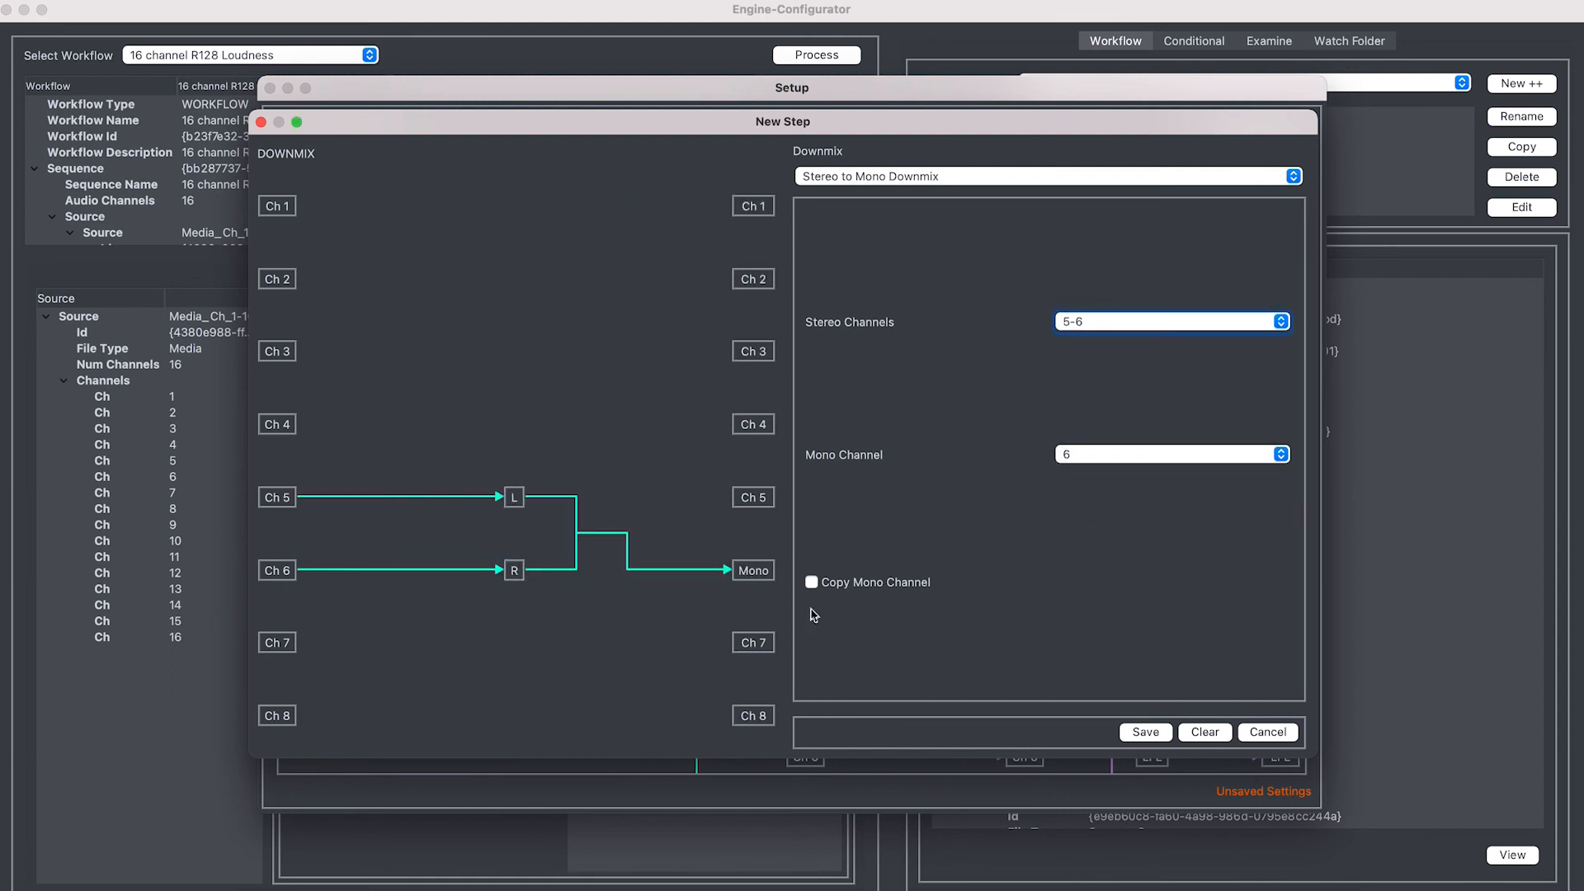
click(812, 583)
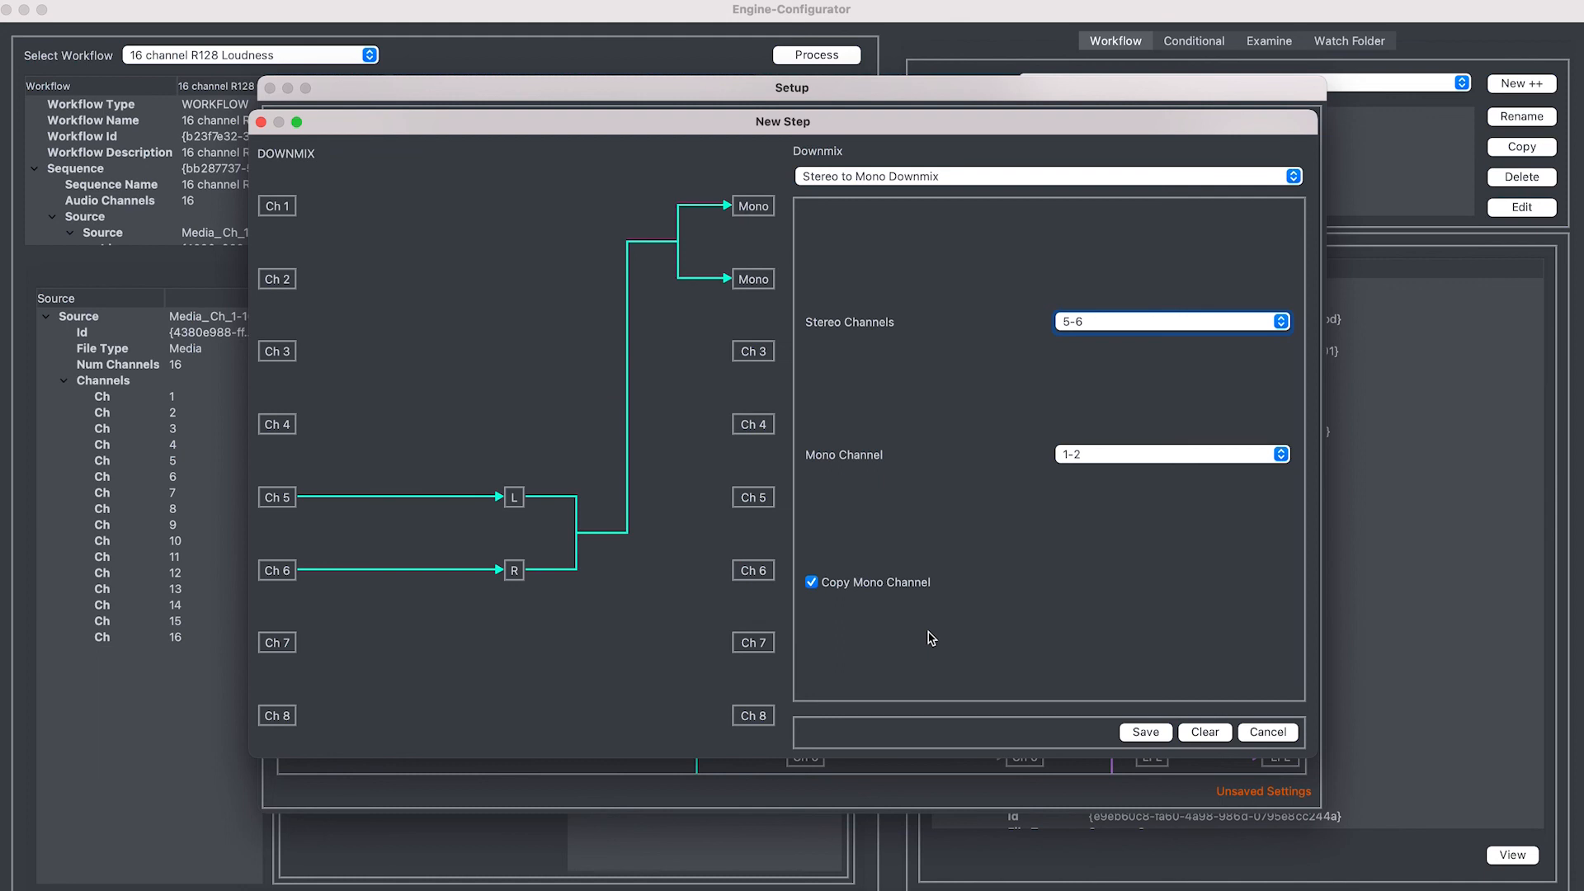